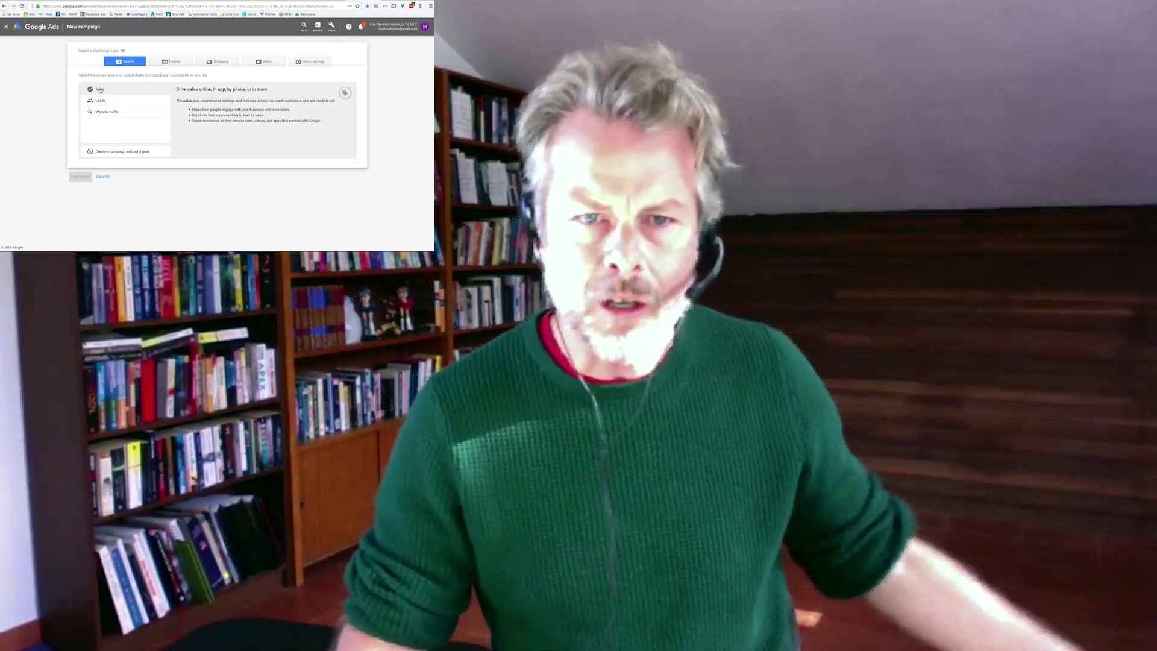
# - Choose Website traffic as the single goal for the new Search campaign
pyautogui.click(99, 101)
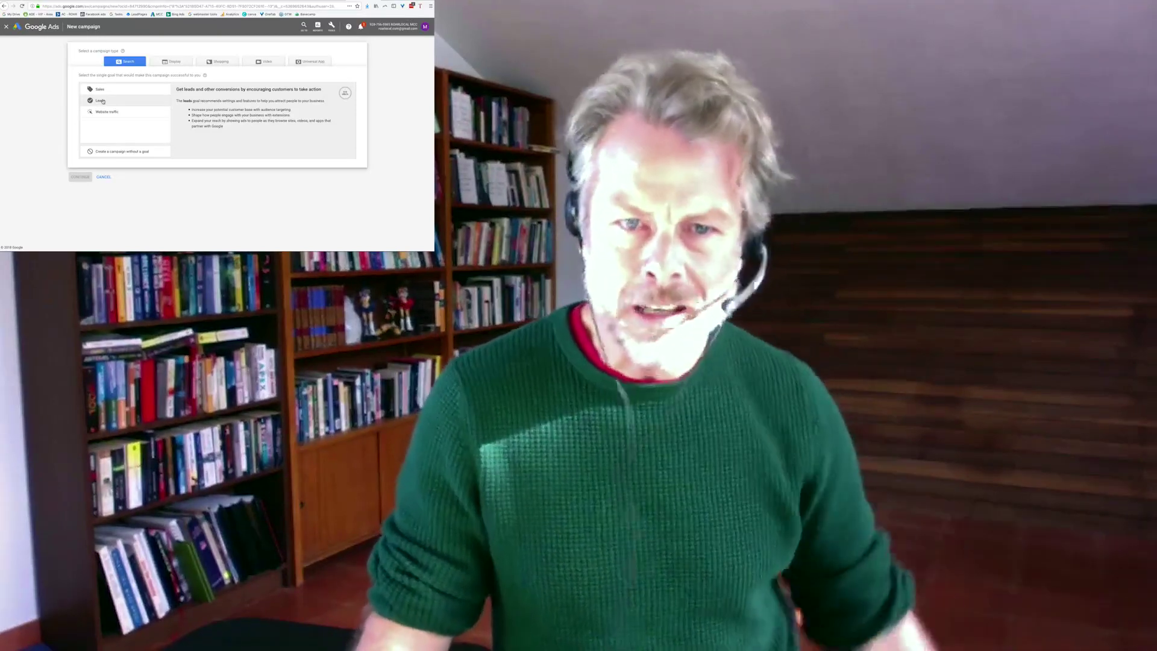
pyautogui.click(109, 112)
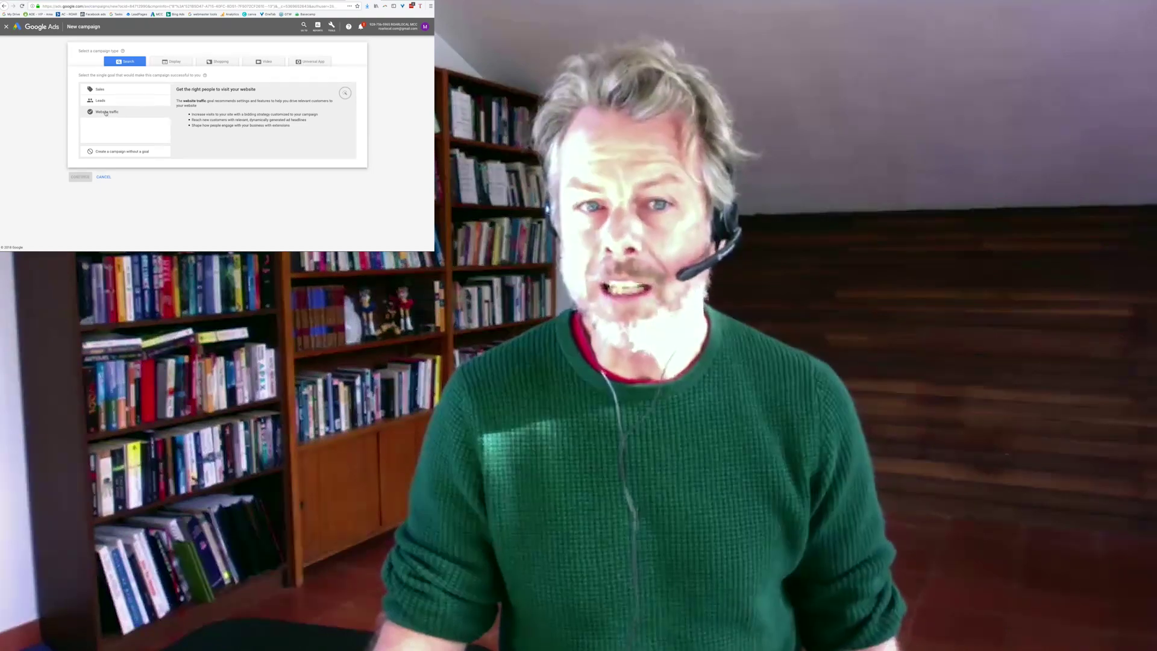
pyautogui.click(106, 112)
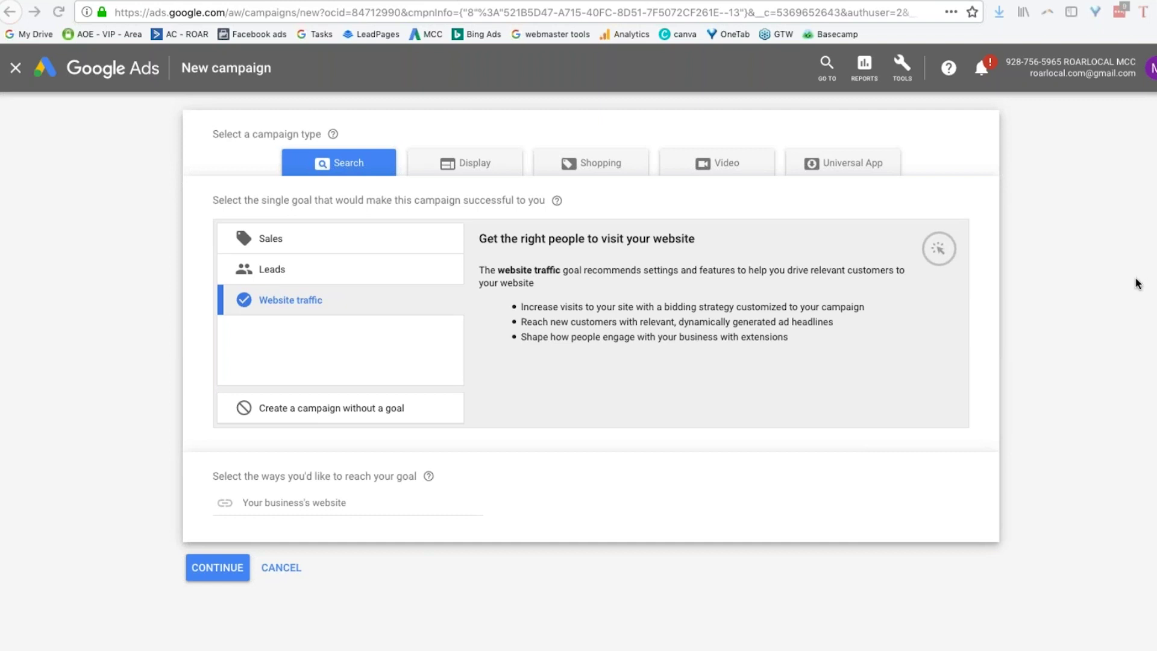
# - Switch to the text editor and examine the long Amazon product link for the essential oils set
pyautogui.press('super+Tab')
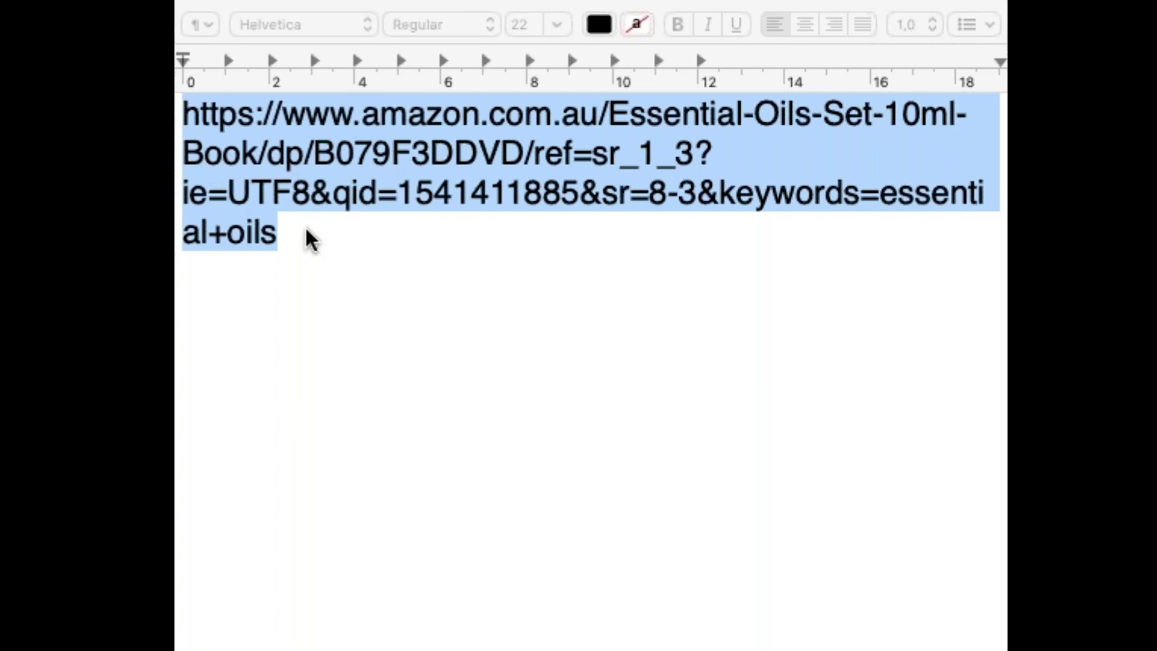
pyautogui.click(337, 234)
pyautogui.press('Right')
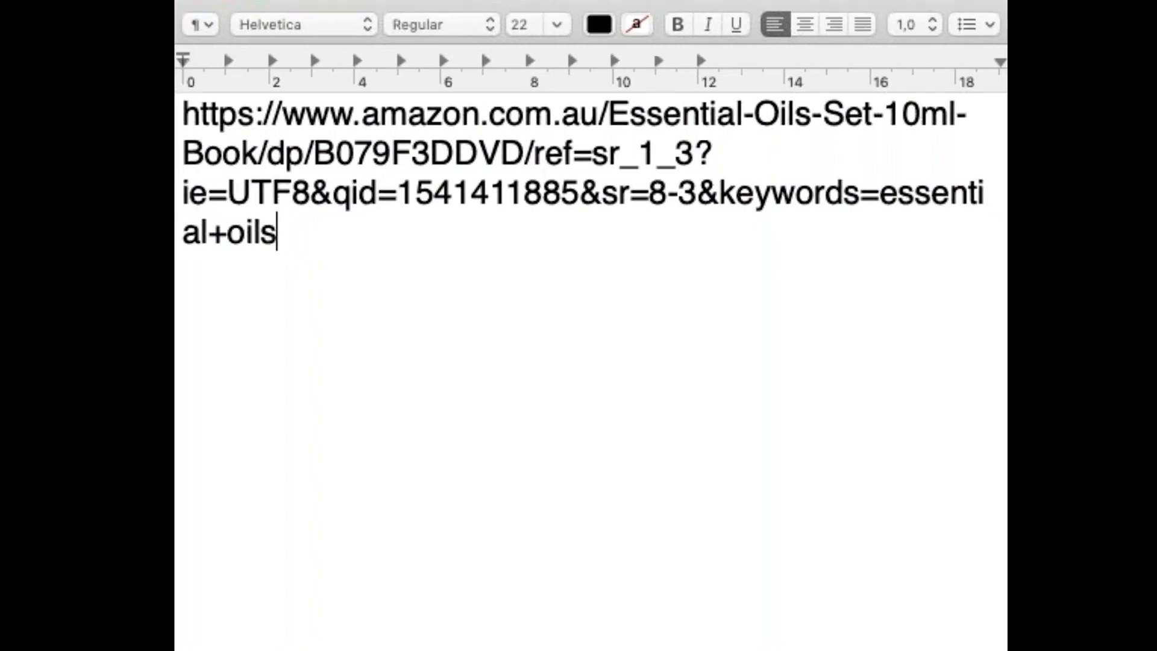
# - Switch to the browser and examine the "Essential Oils Set" wording in the Amazon product title
pyautogui.press('super+Tab')
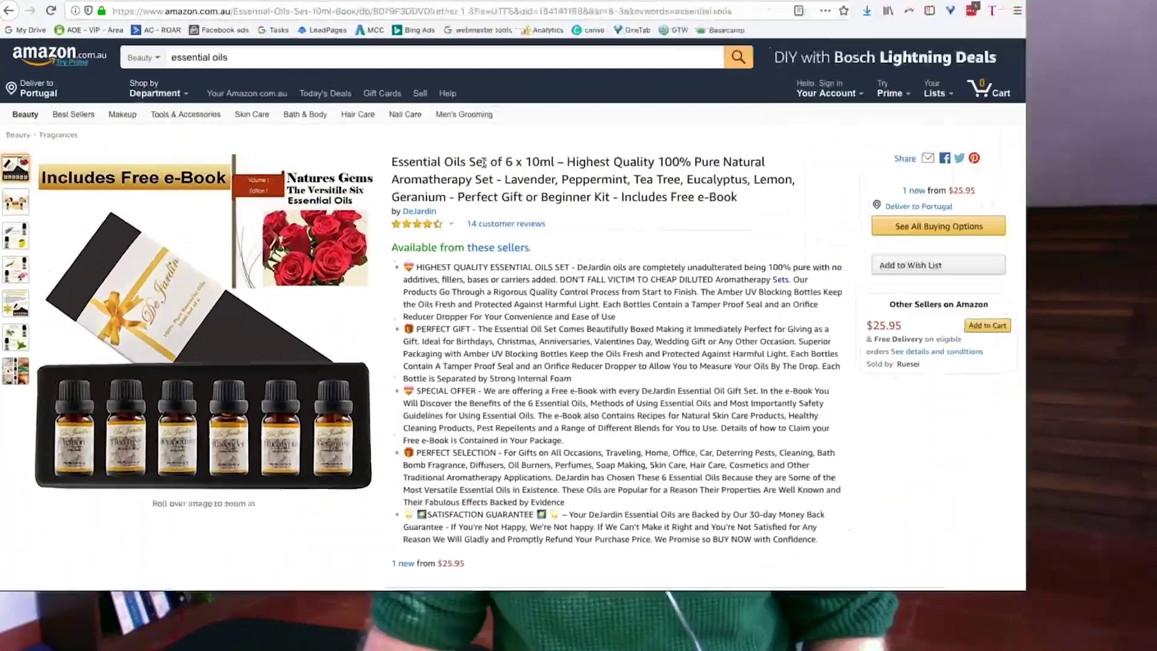
pyautogui.moveTo(207, 70); pyautogui.dragTo(185, 70)
pyautogui.moveTo(502, 188); pyautogui.dragTo(451, 189)
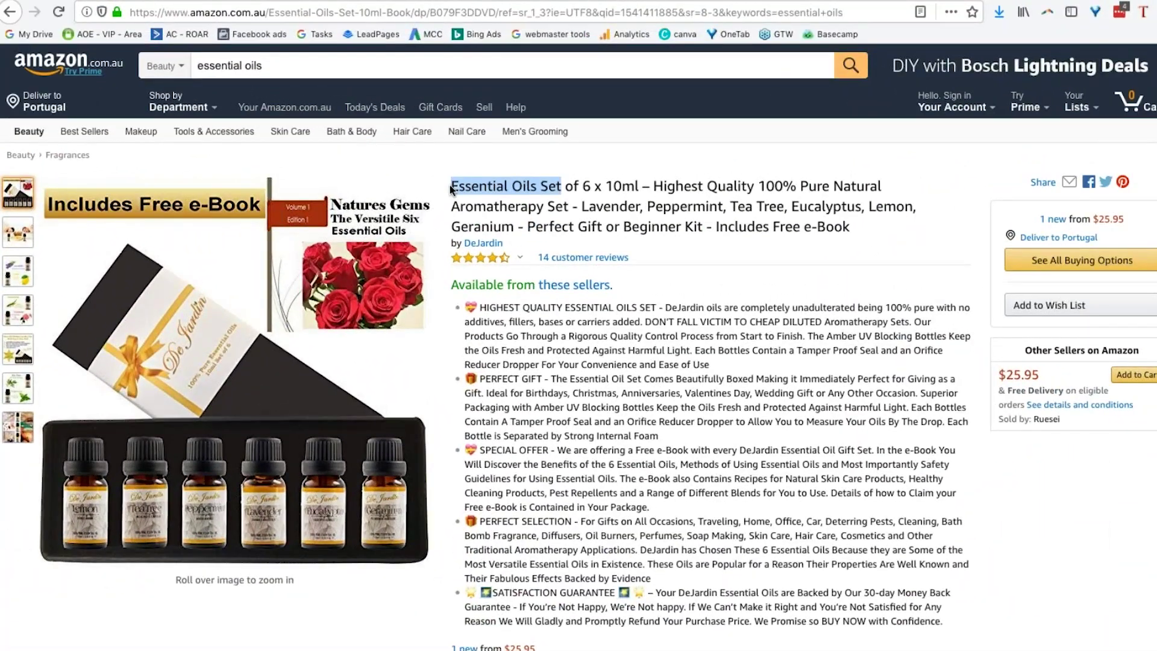
pyautogui.click(665, 253)
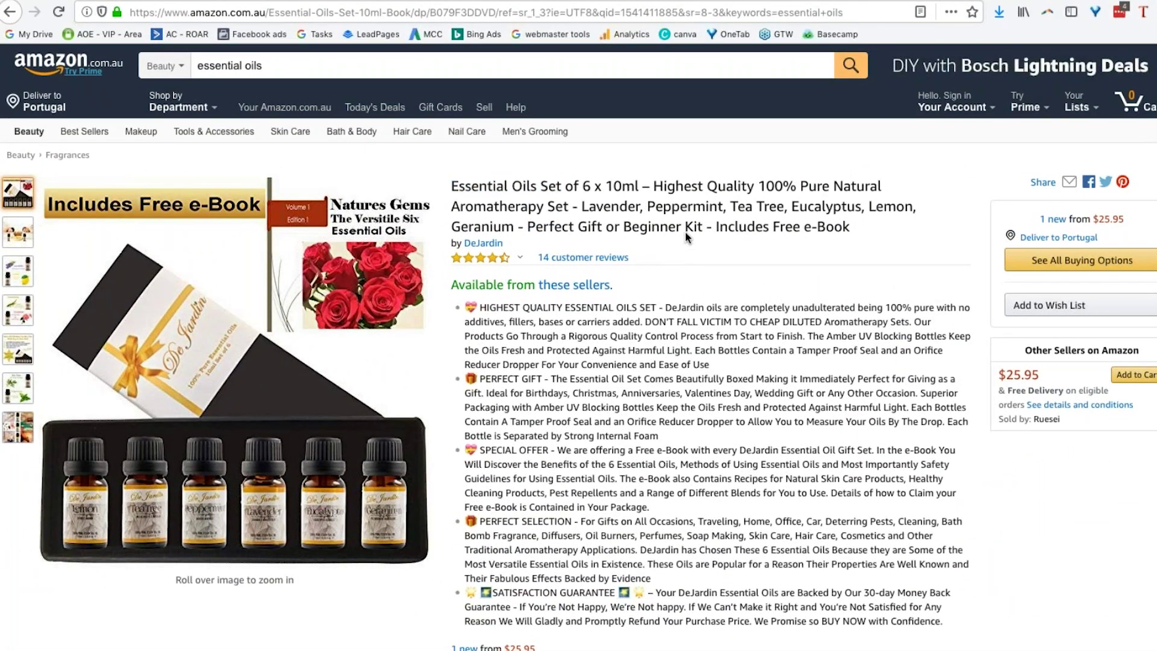
# - View the DeJardin brand listing, then reopen the essential oils set from it and look over the product page
pyautogui.click(489, 244)
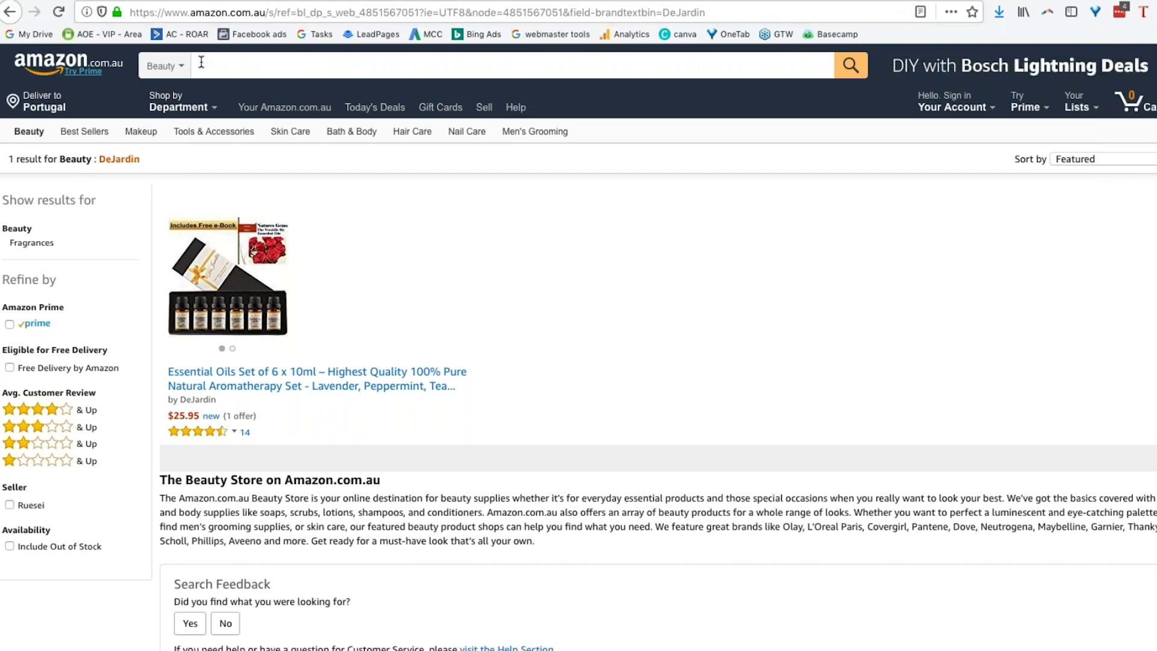
pyautogui.click(377, 392)
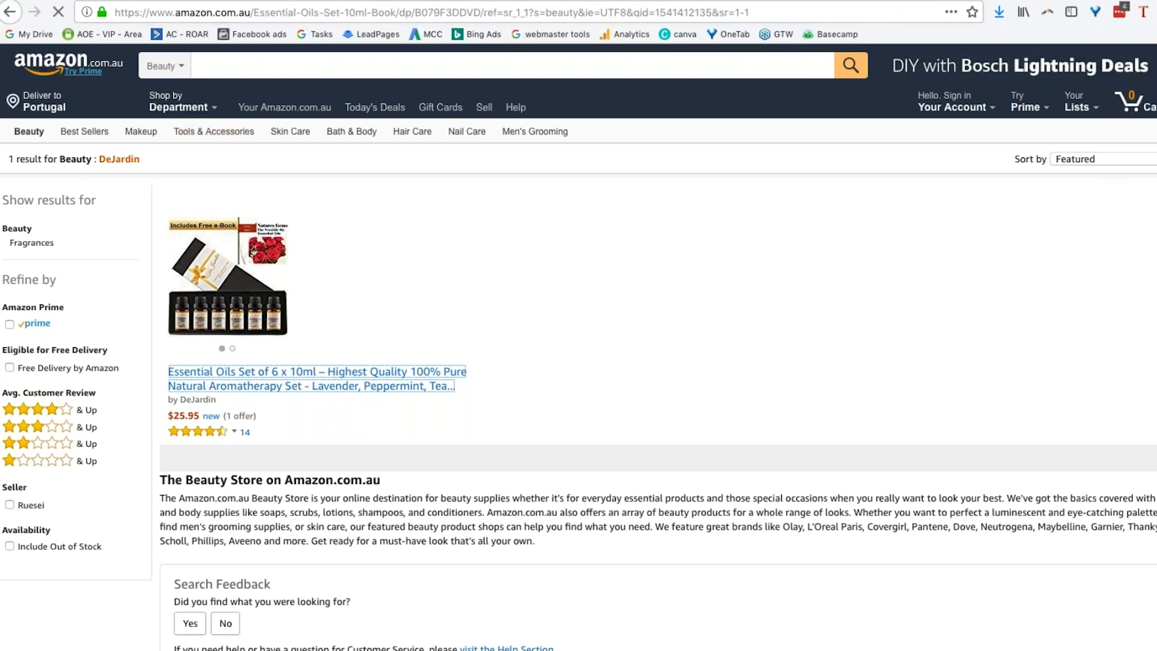
pyautogui.scroll(-2, 377, 392)
pyautogui.scroll(-1, 578, 325)
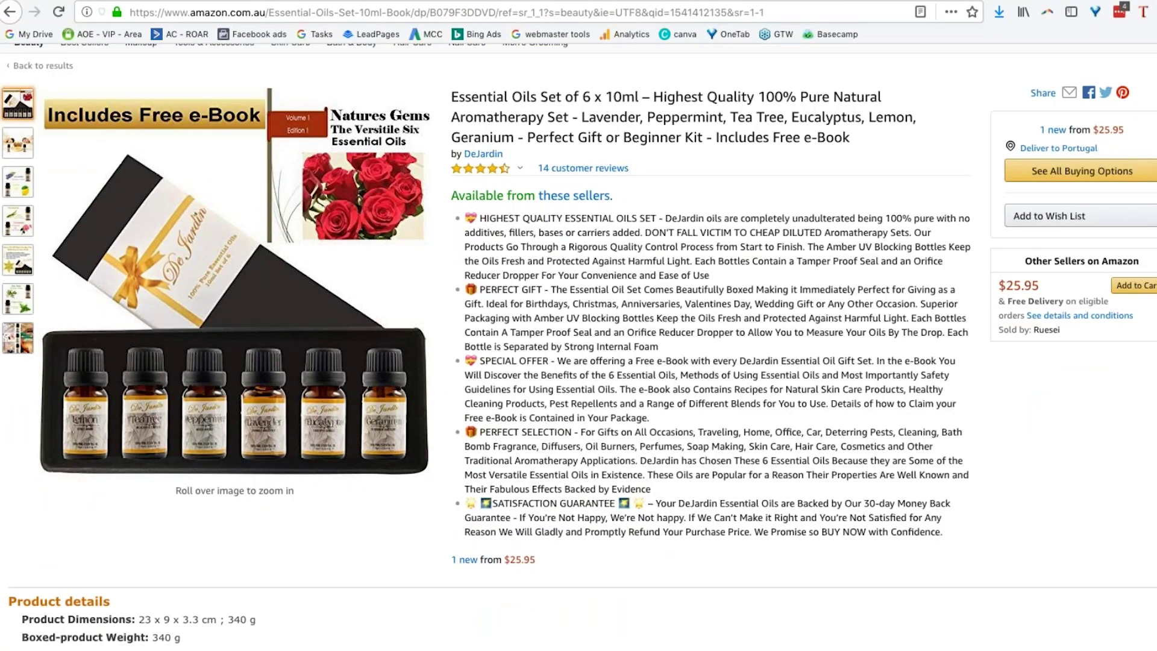
pyautogui.scroll(3, 907, 310)
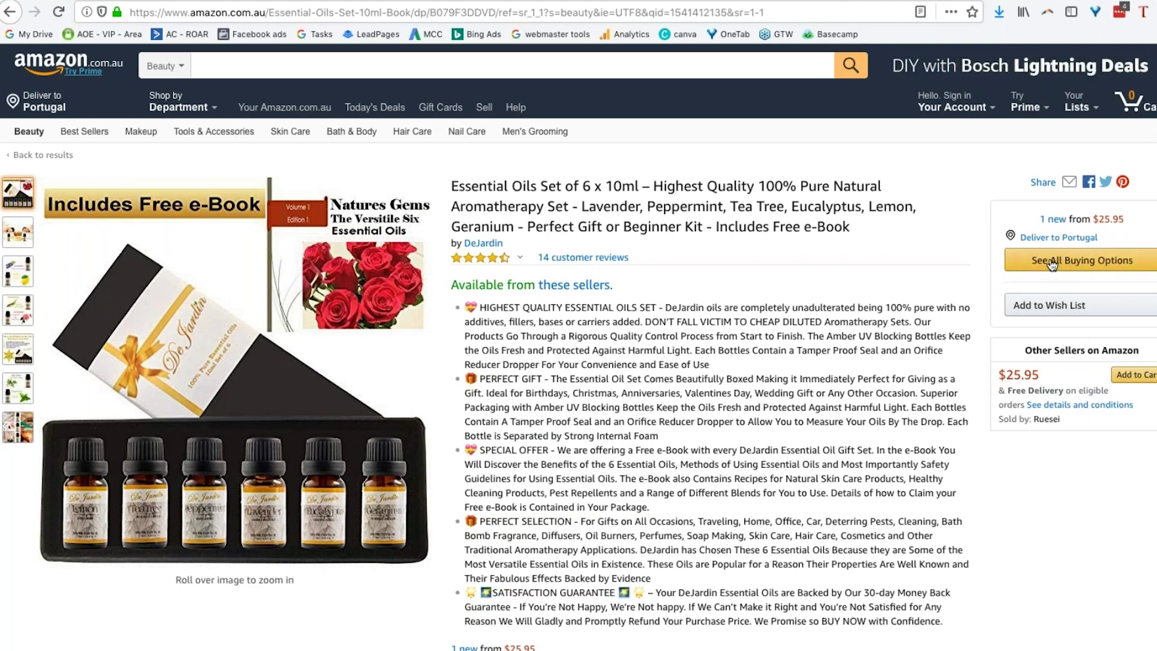
# - Open the Ruesei seller profile from the product page and go to the seller's storefront
pyautogui.moveTo(1047, 419)
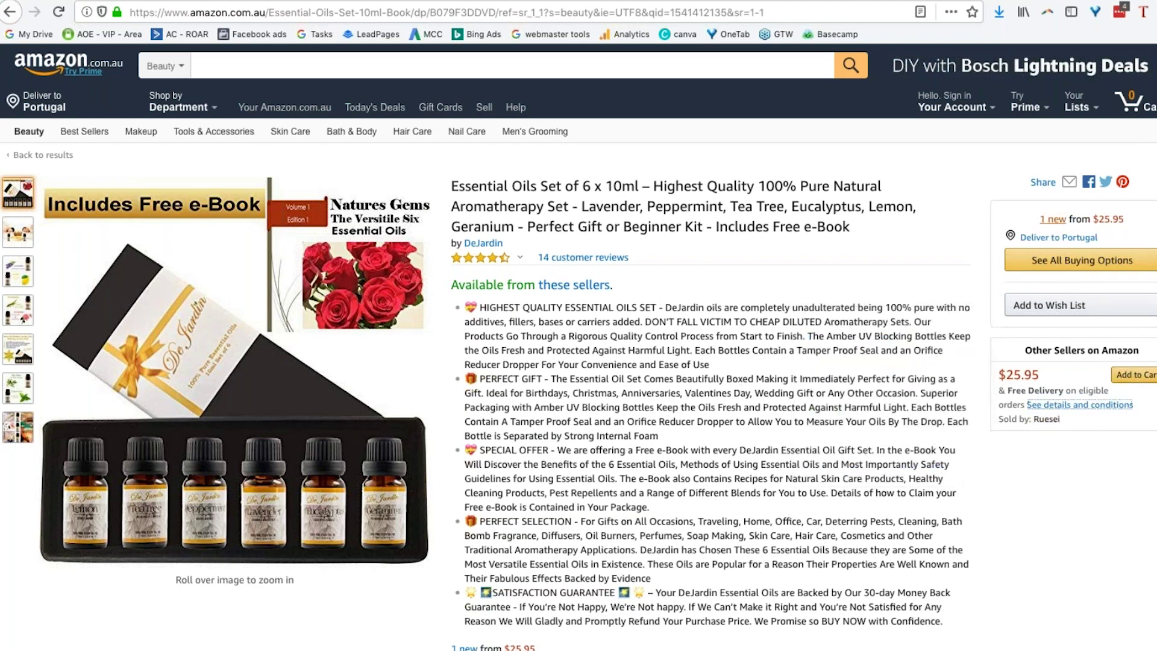
pyautogui.click(1053, 218)
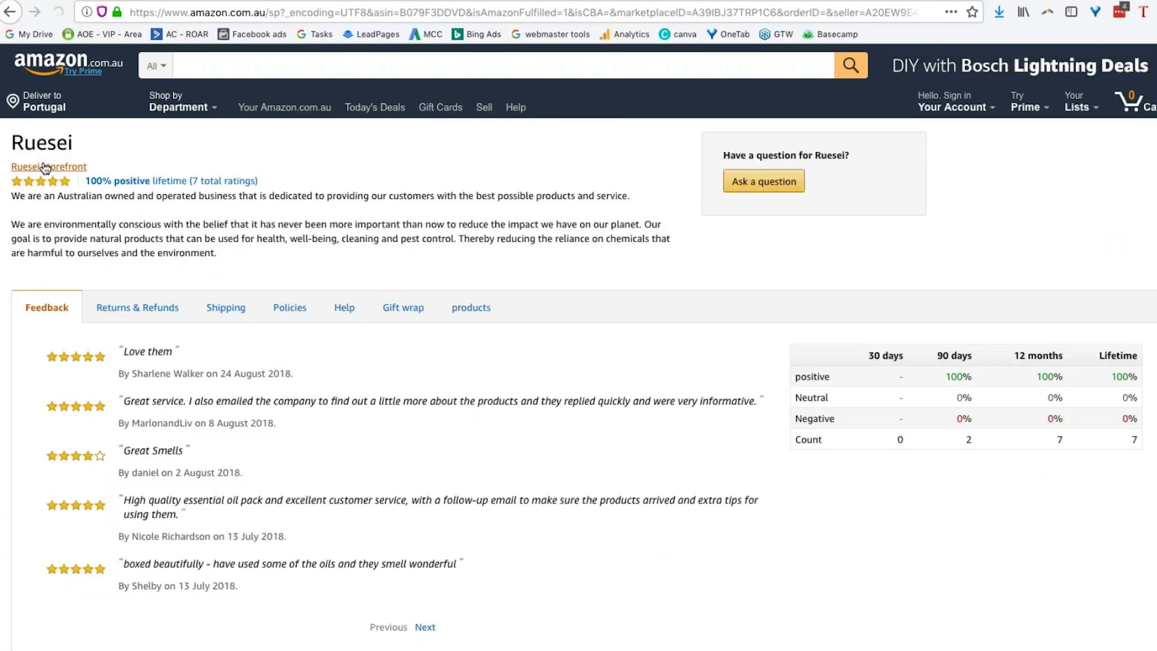
pyautogui.click(45, 167)
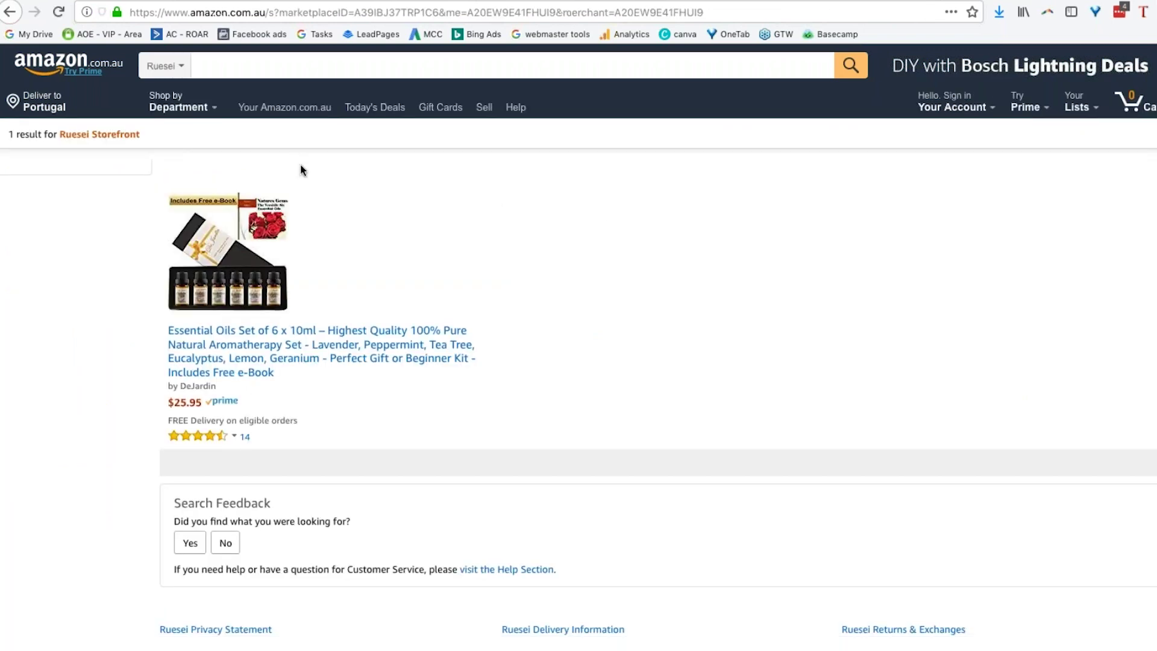
# - Search the Ruesei storefront for "Essential Oils Set"
pyautogui.click(228, 64)
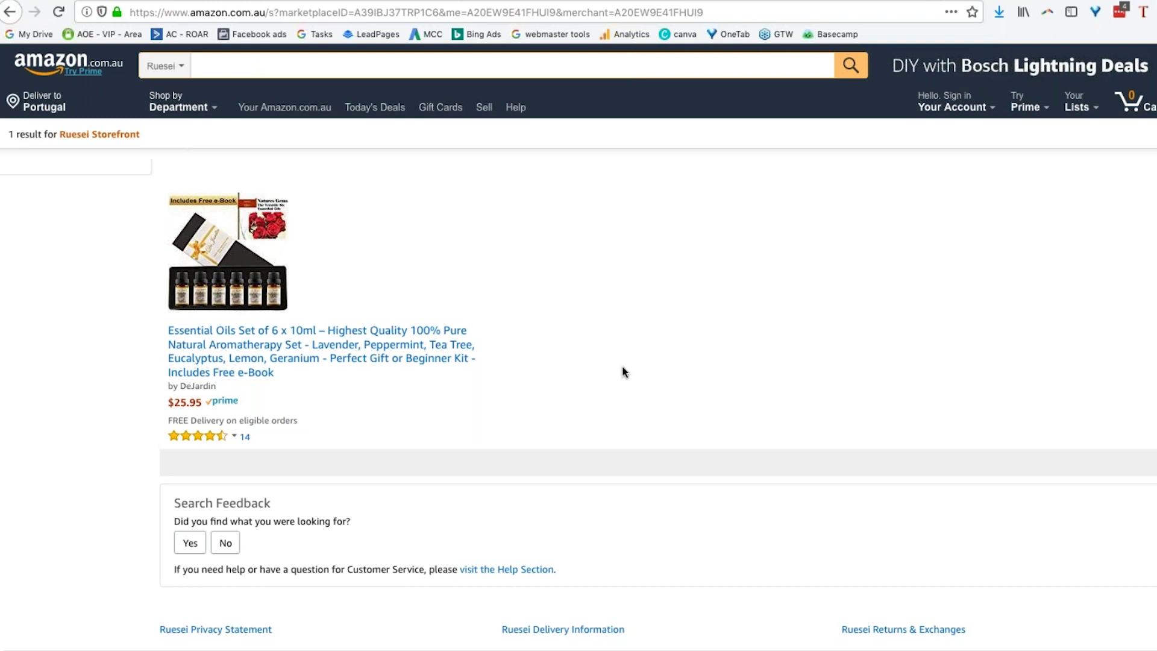
pyautogui.write('Essential Oils Set')
pyautogui.press('Return')
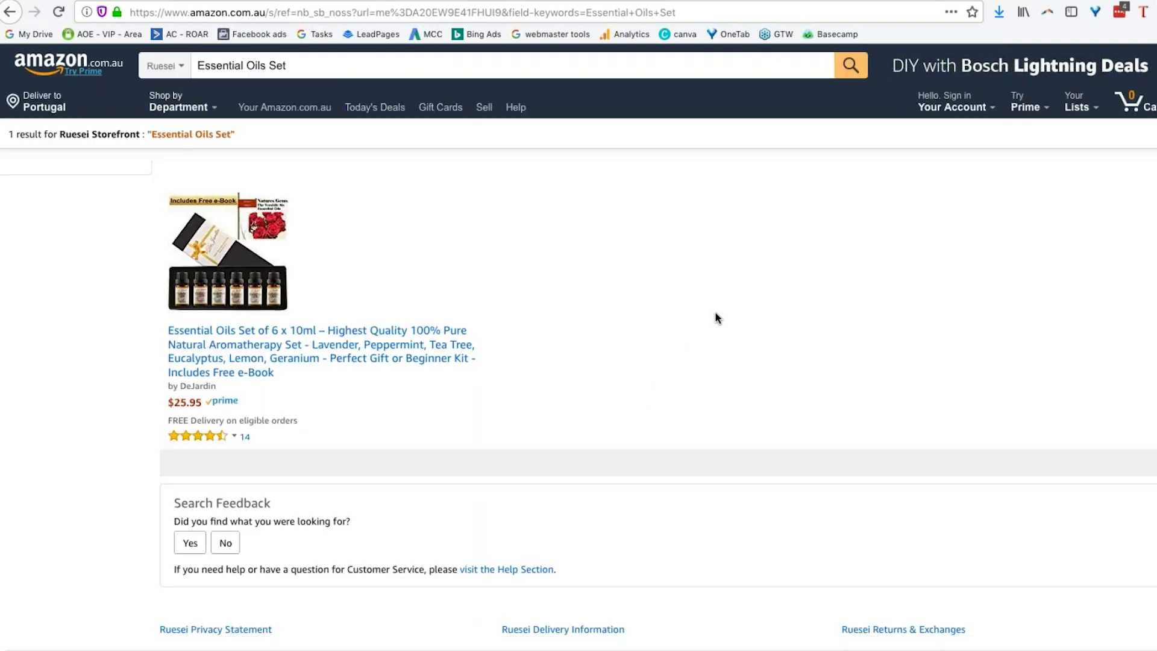
# - Copy the full web address of the storefront's search results page
pyautogui.click(584, 11)
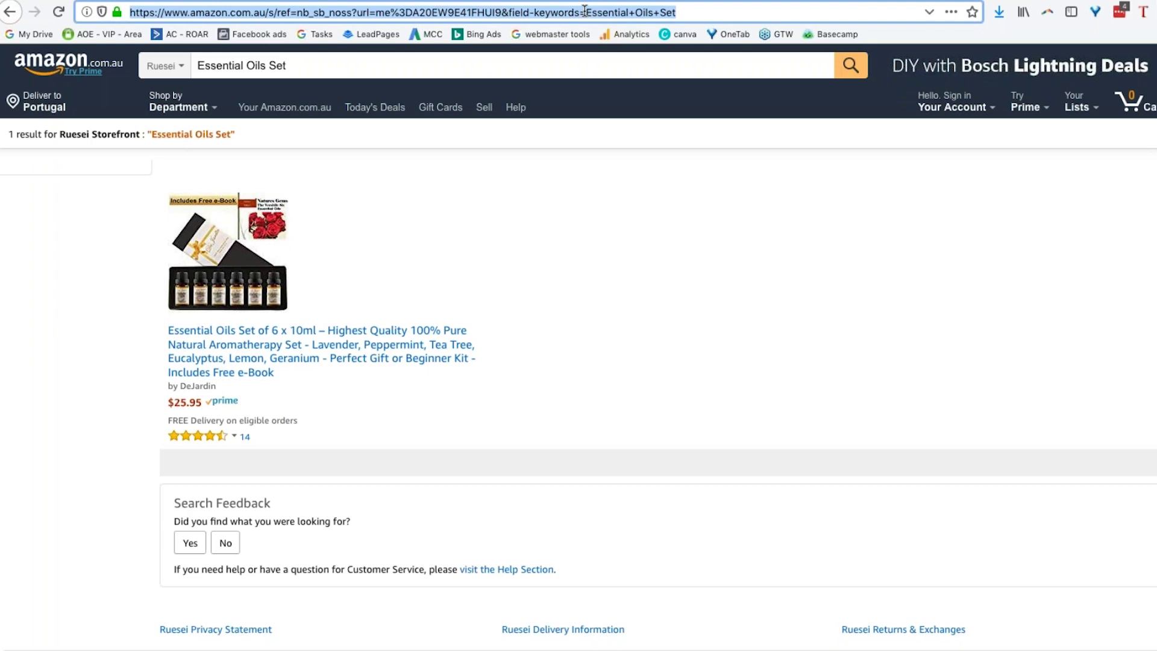
pyautogui.press('super+Tab')
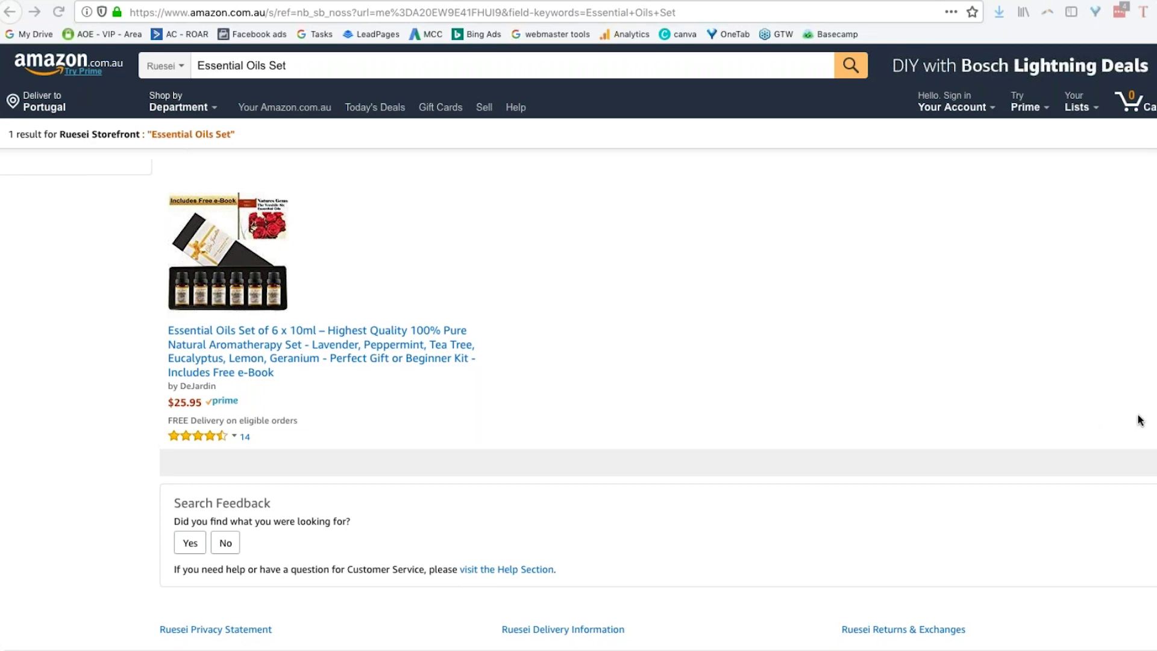
pyautogui.press('super+l')
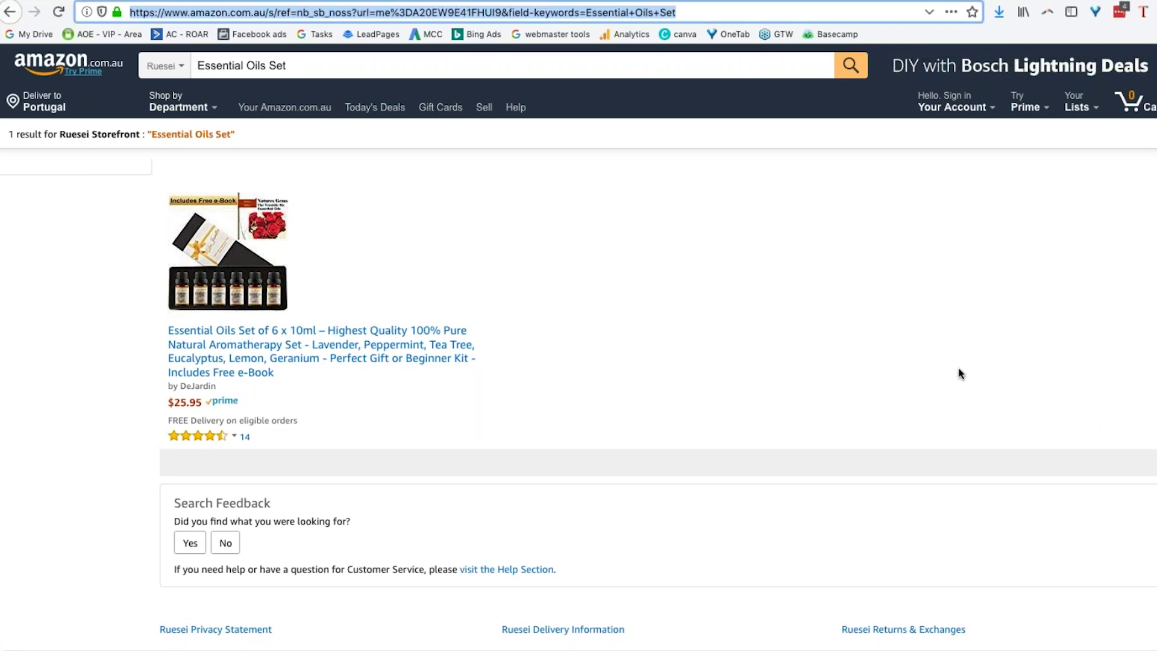
pyautogui.click(527, 13)
pyautogui.press('super+a')
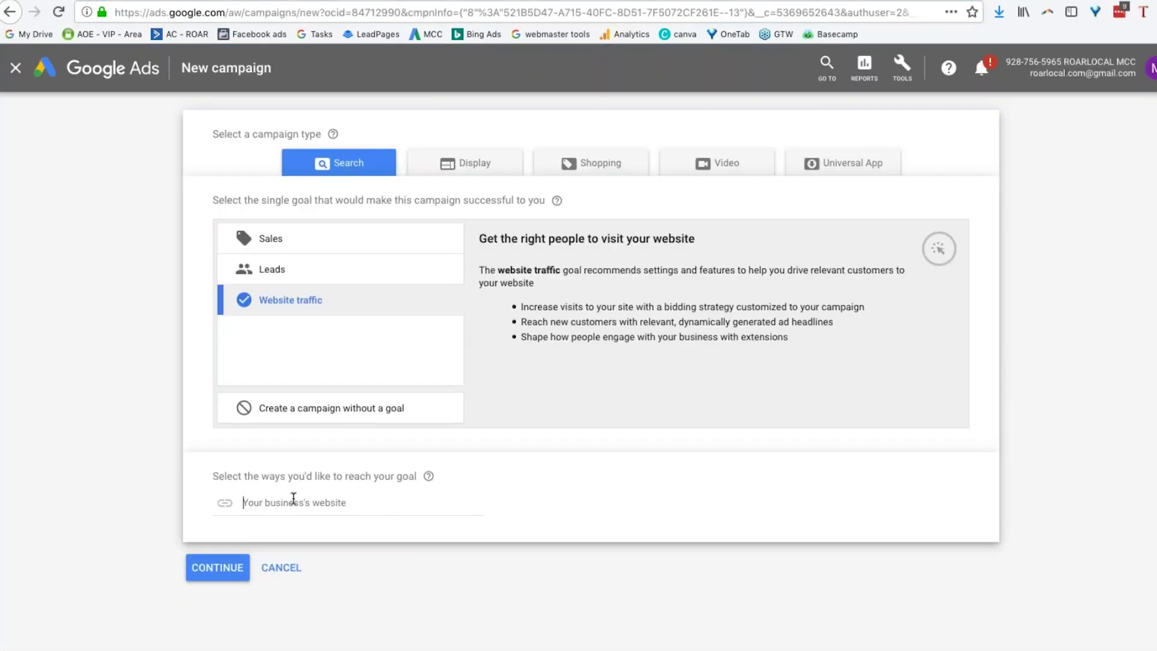
# - In Google Ads, paste the copied storefront search address as the business's website and continue to the campaign settings
pyautogui.click(294, 500)
pyautogui.press('super+v')
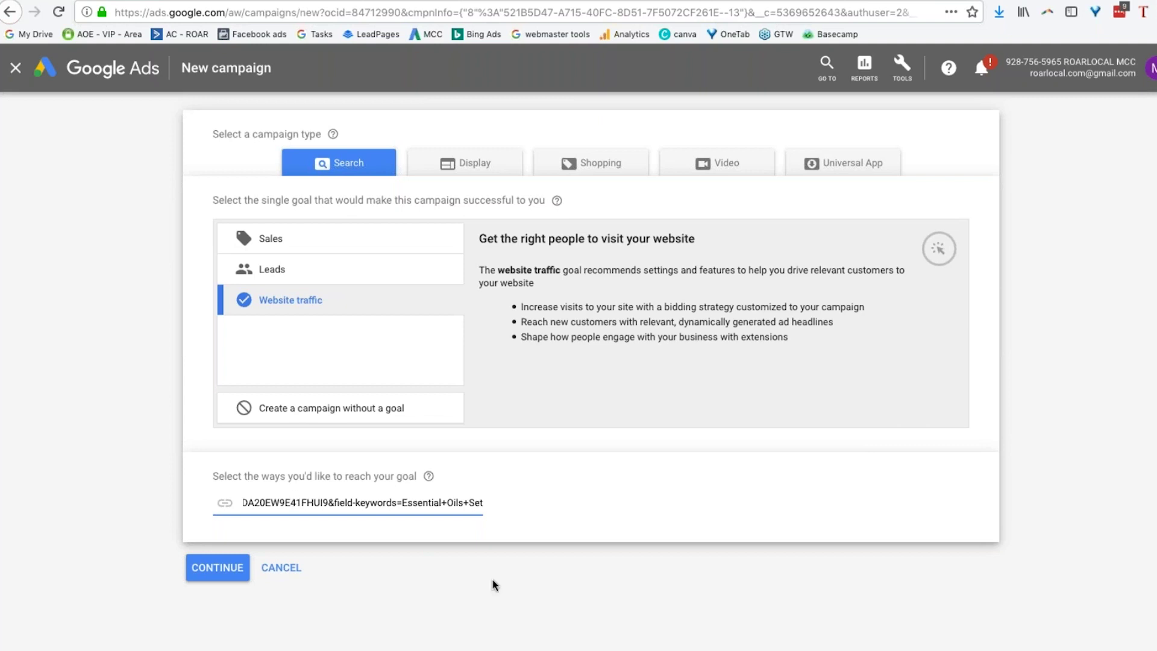
pyautogui.click(225, 573)
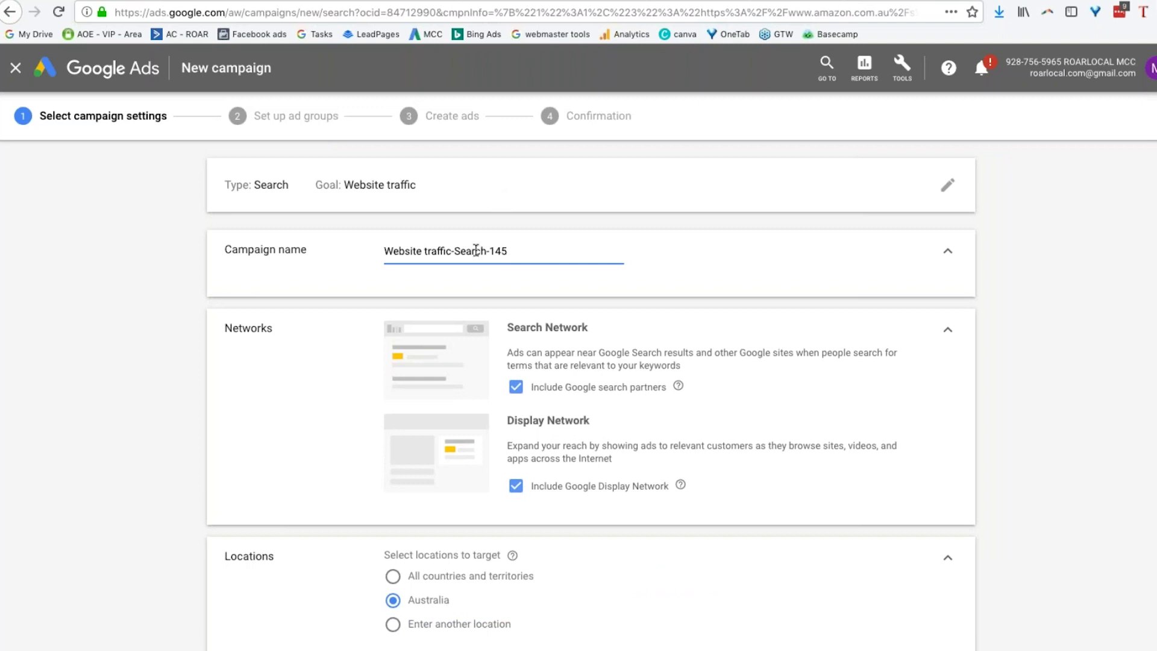
# - Name the campaign "Essential Oils For" plus the client's first name, and exclude the Google Display Network
pyautogui.tripleClick(475, 251)
pyautogui.press('BackSpace')
pyautogui.write('E')
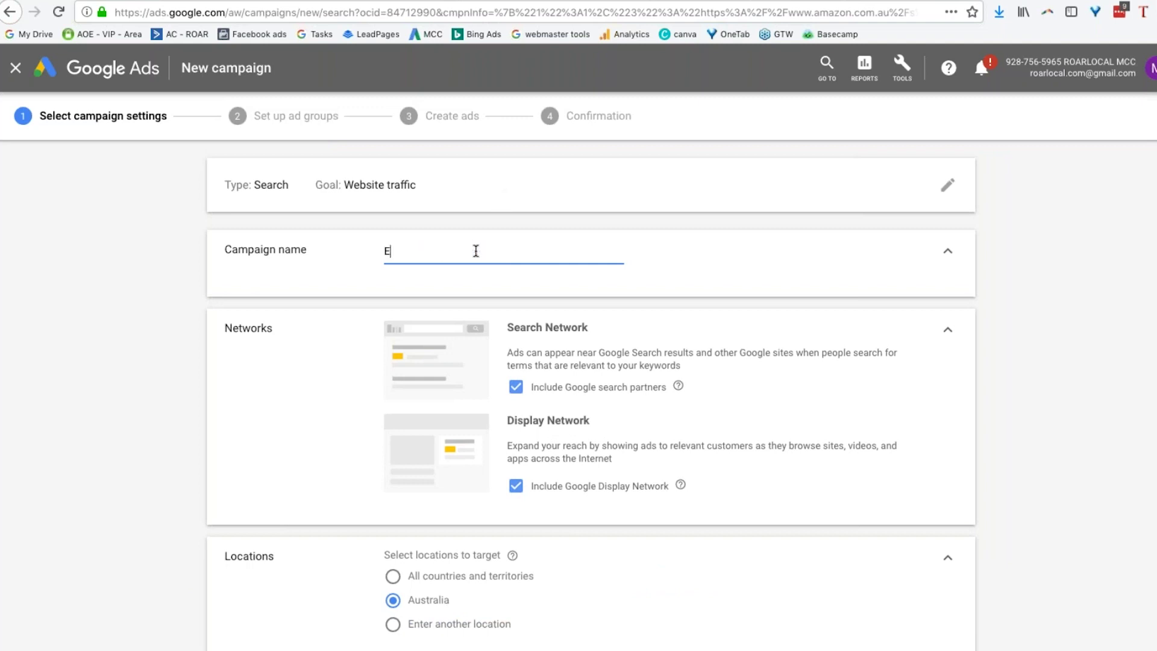
pyautogui.write('ssential Oils For Sandra')
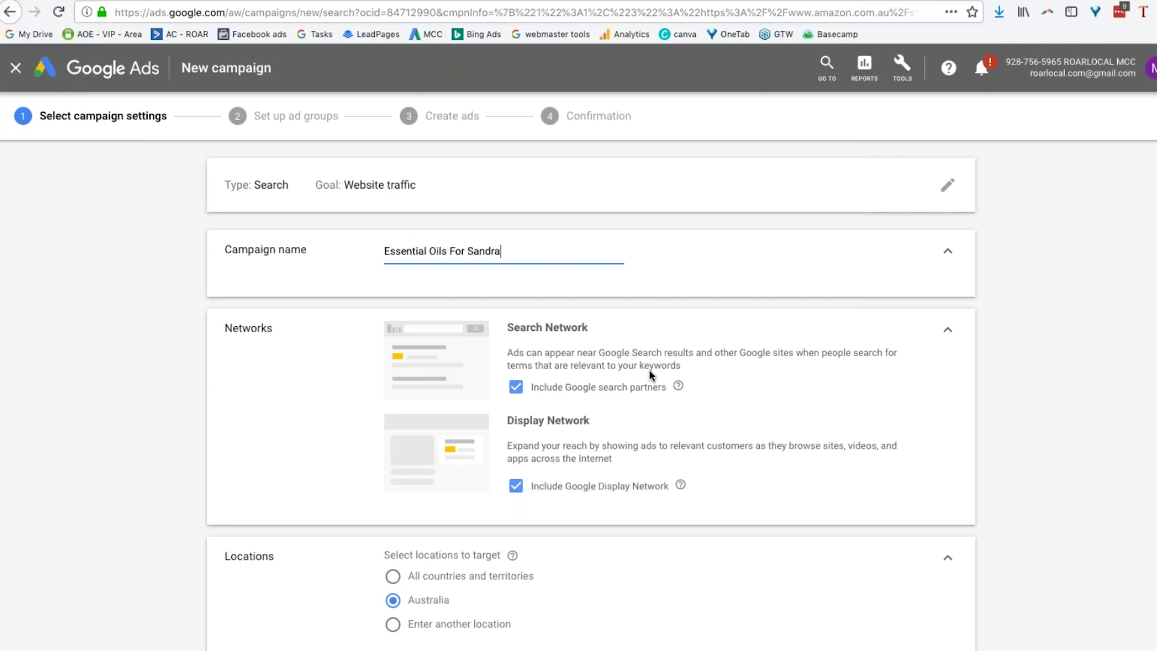
pyautogui.scroll(-2, 646, 419)
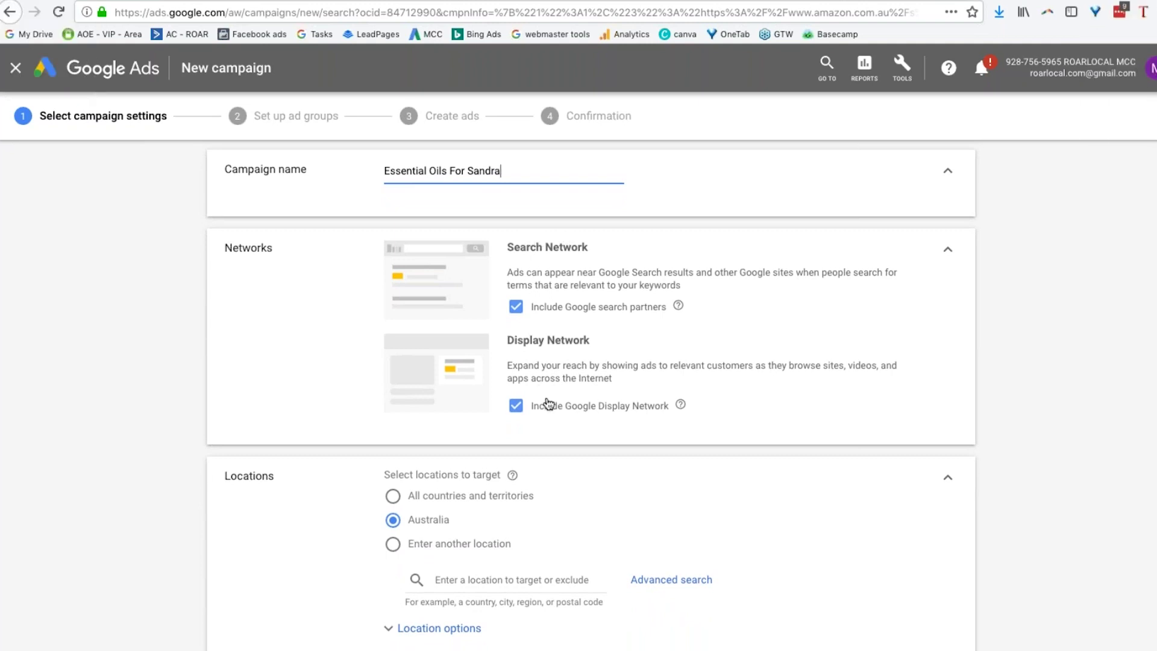
pyautogui.click(515, 408)
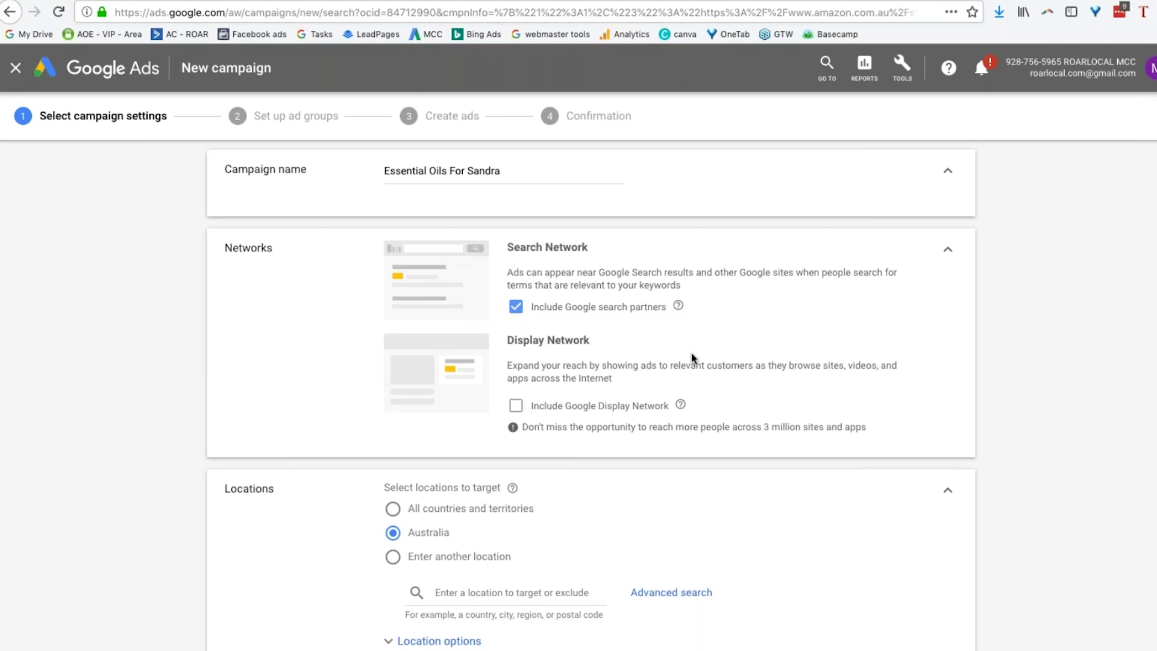
# - Expand the location options for Australia and set the target to People in your targeted locations
pyautogui.scroll(-1, 723, 347)
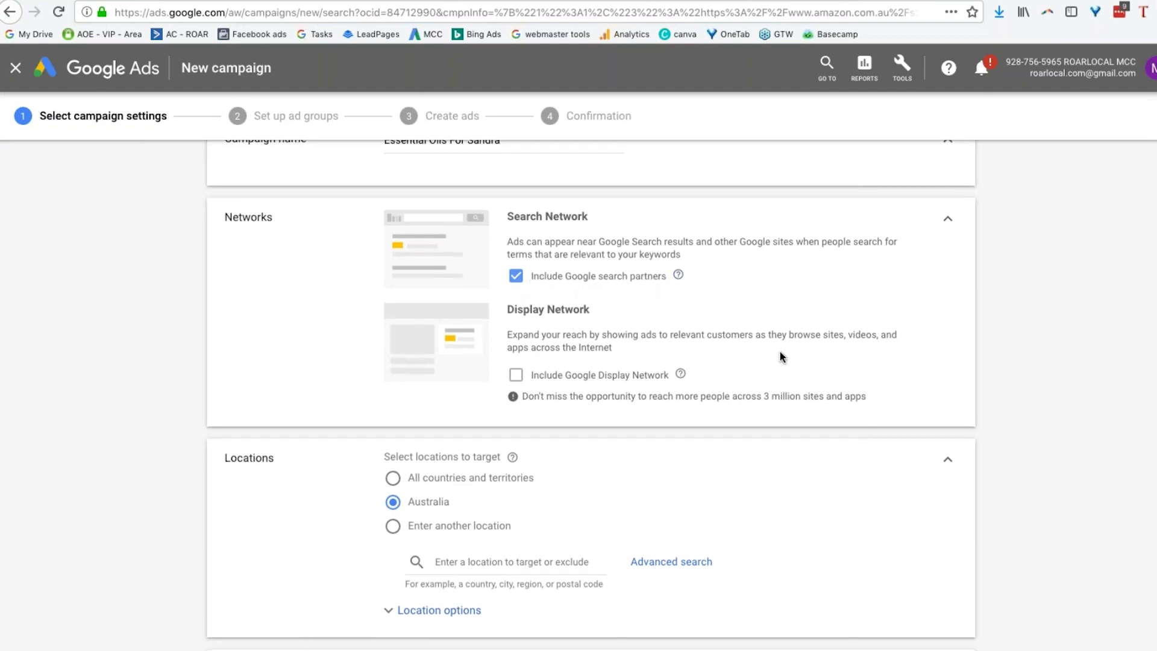
pyautogui.scroll(-2, 814, 349)
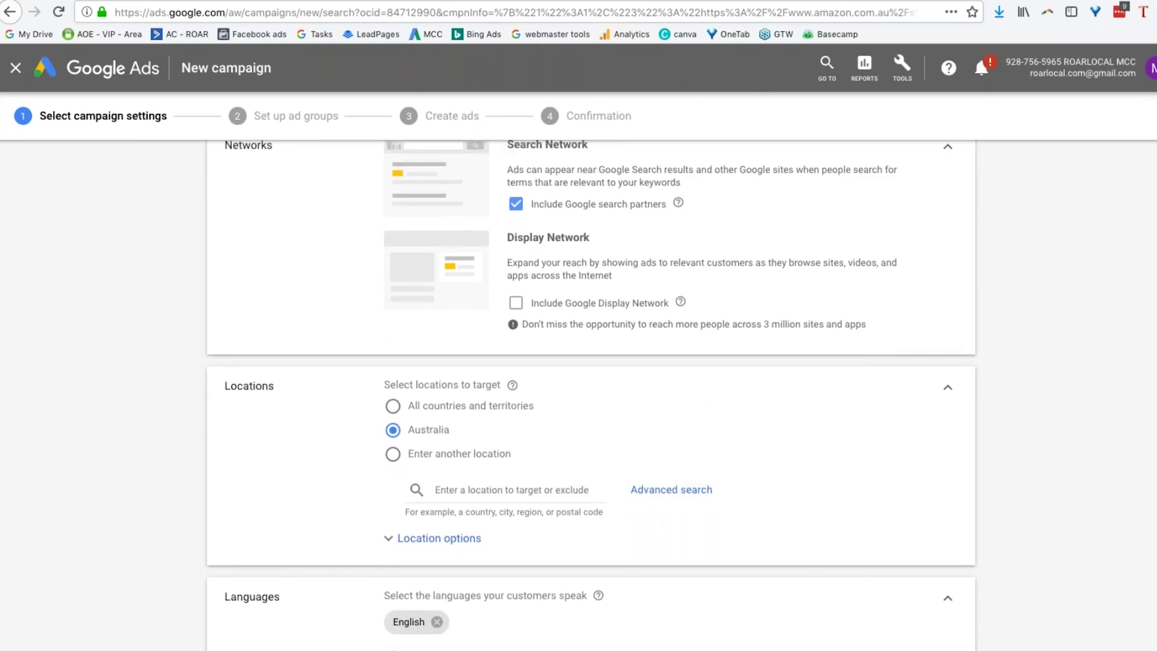
pyautogui.scroll(-2, 896, 340)
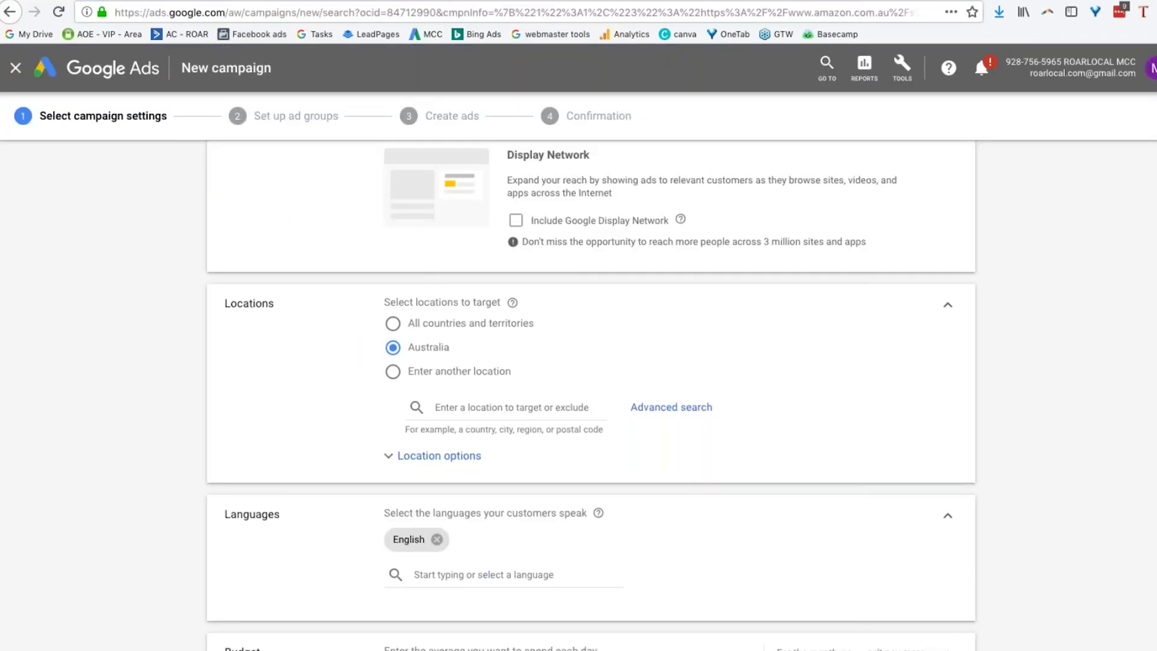
pyautogui.scroll(-2, 762, 378)
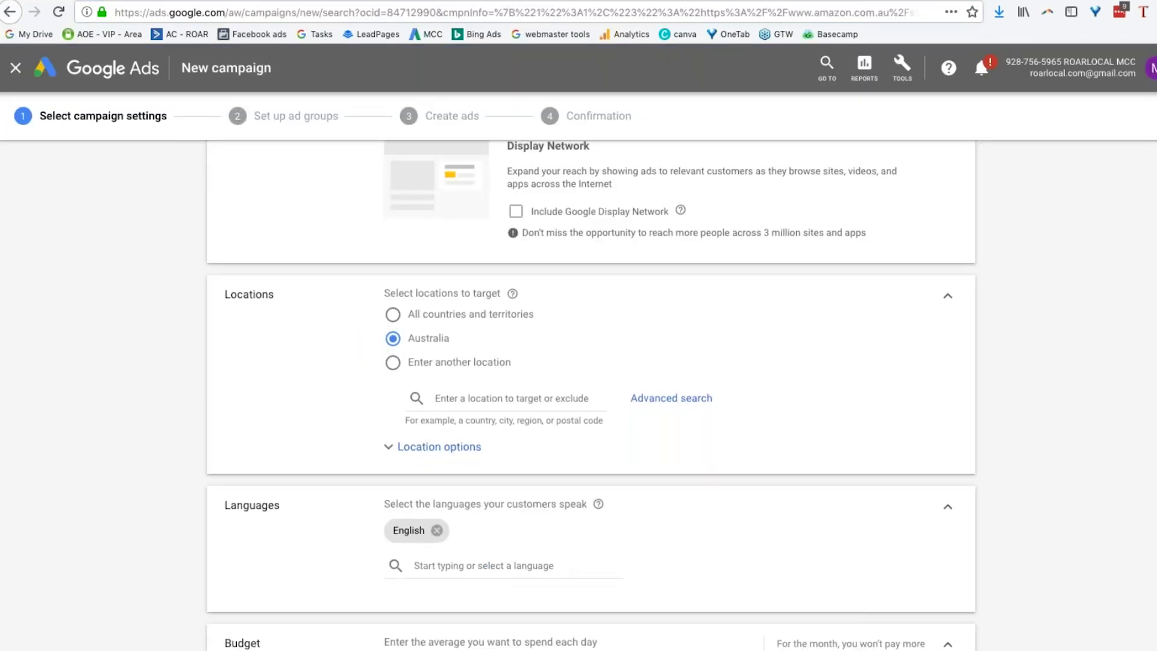
pyautogui.click(389, 340)
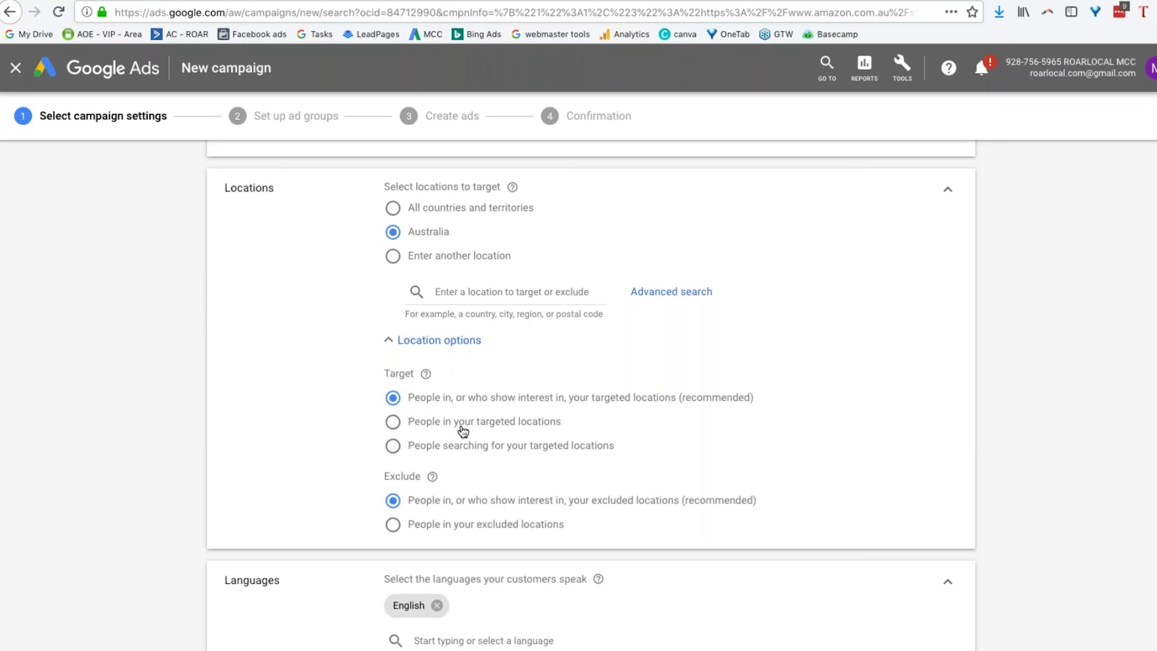
pyautogui.click(394, 426)
pyautogui.scroll(-1, 777, 380)
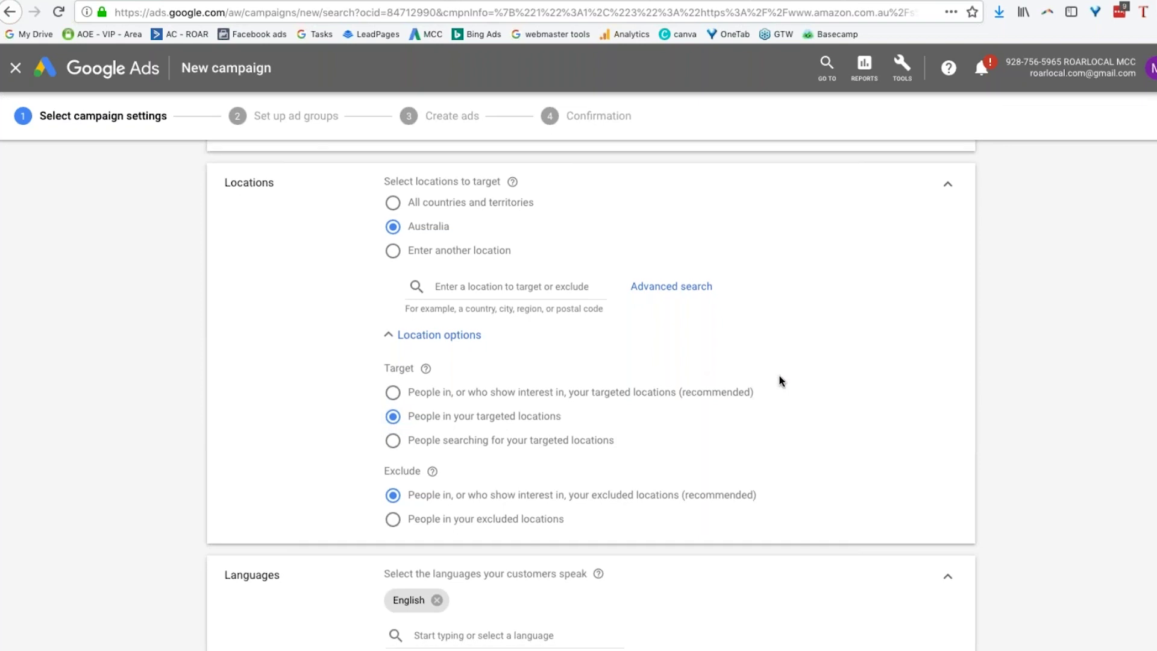
# - Set the campaign's average daily budget to A$5
pyautogui.scroll(-3, 777, 379)
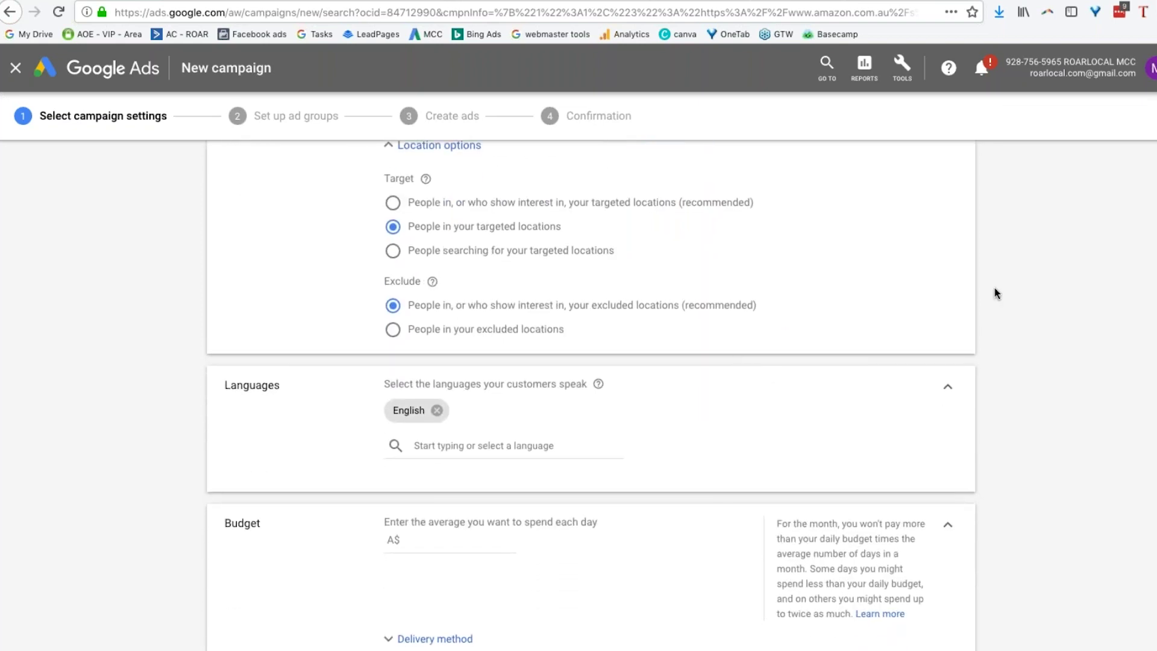
pyautogui.scroll(-3, 995, 290)
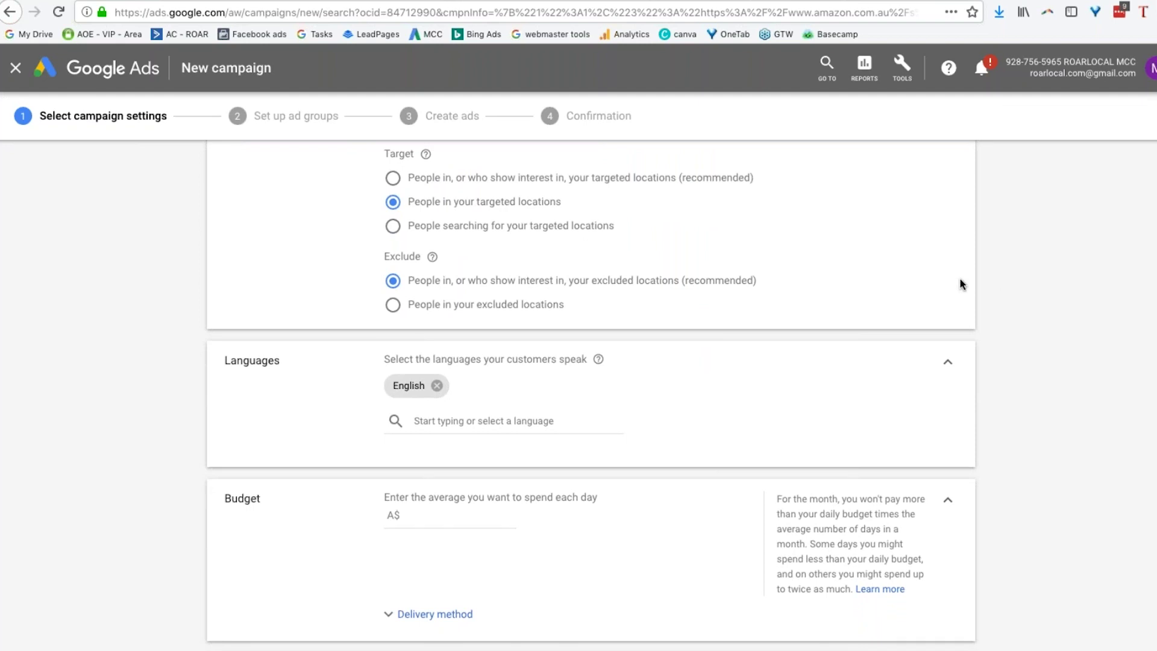
pyautogui.scroll(-3, 1034, 252)
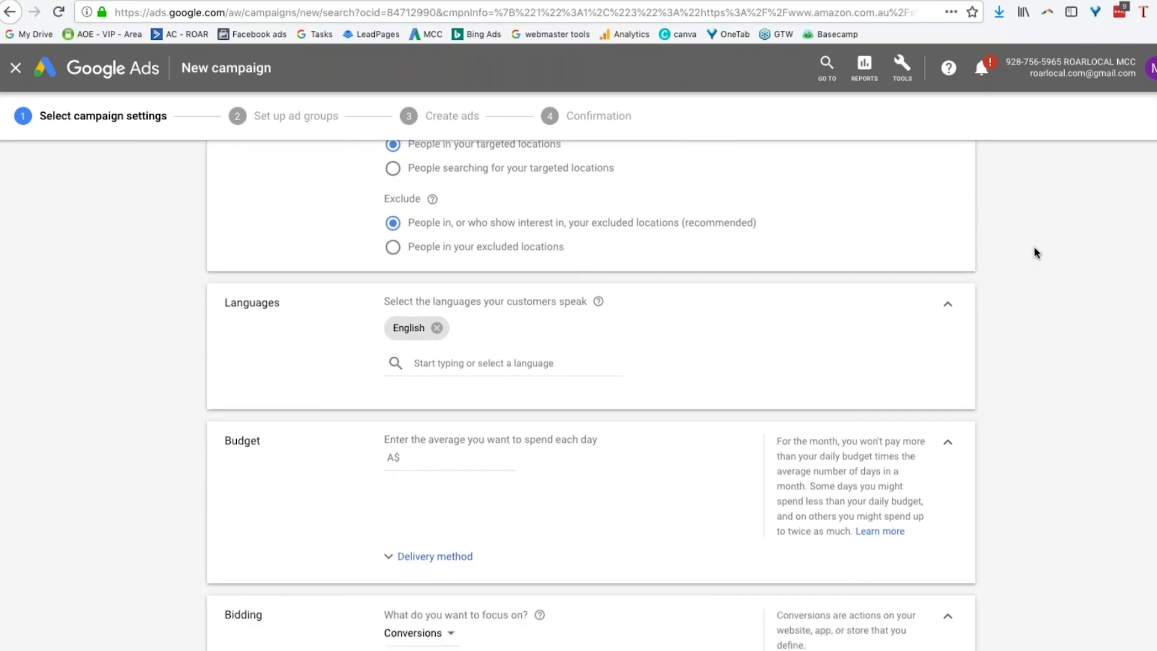
pyautogui.scroll(-1, 1051, 269)
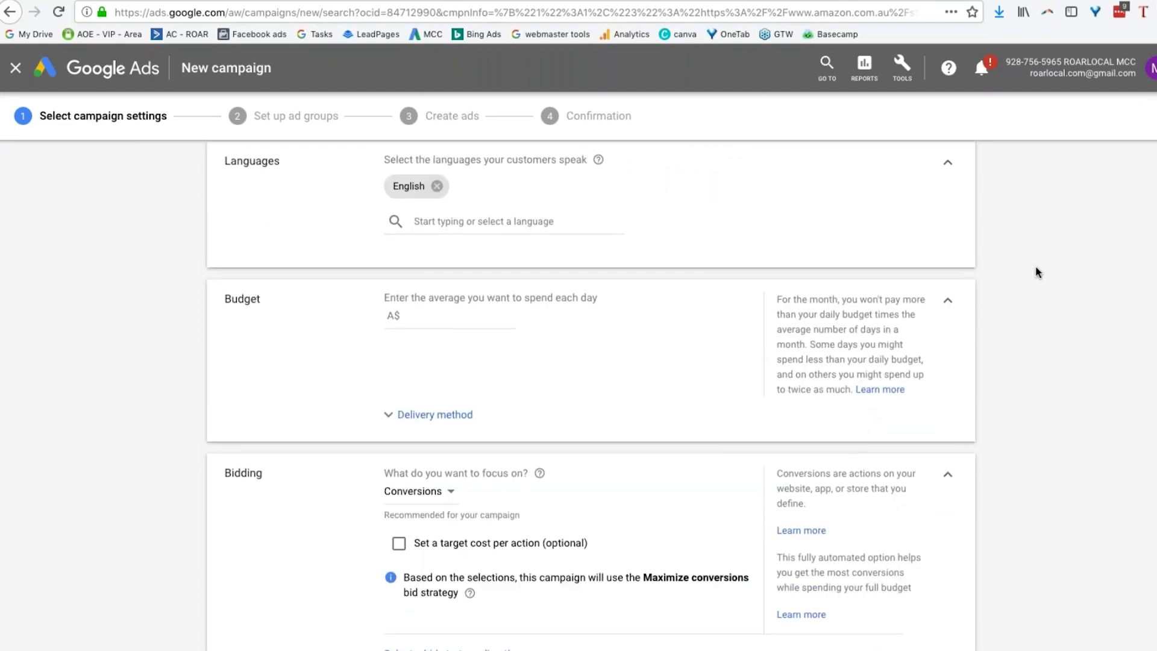
pyautogui.click(414, 316)
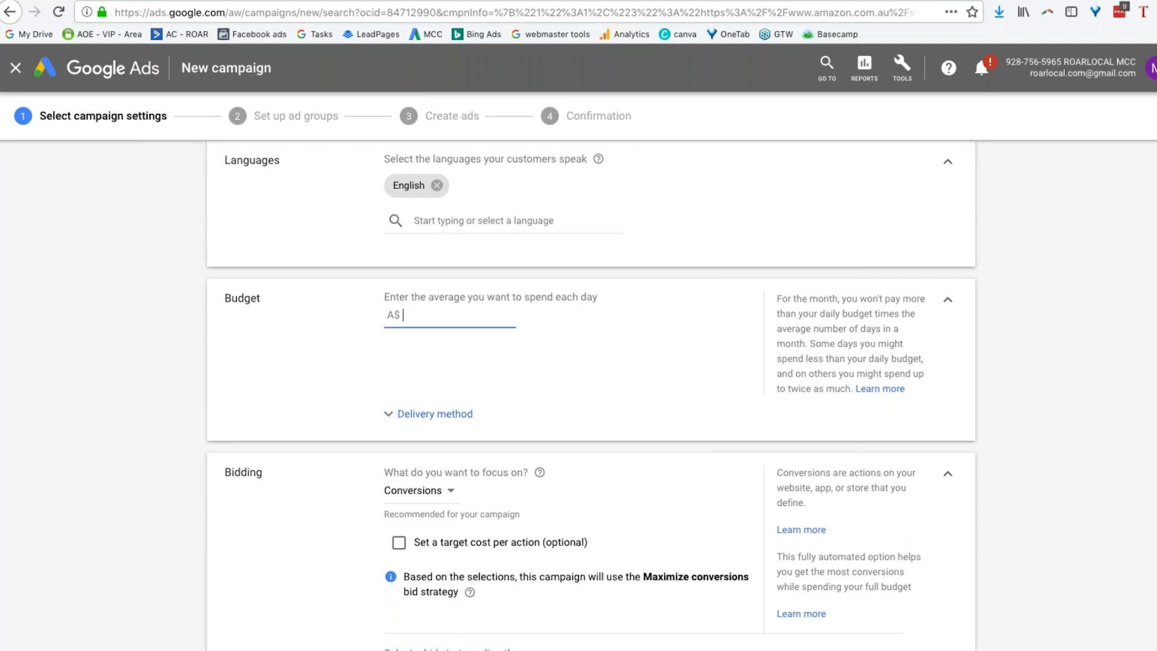
pyautogui.moveTo(599, 299); pyautogui.dragTo(364, 306)
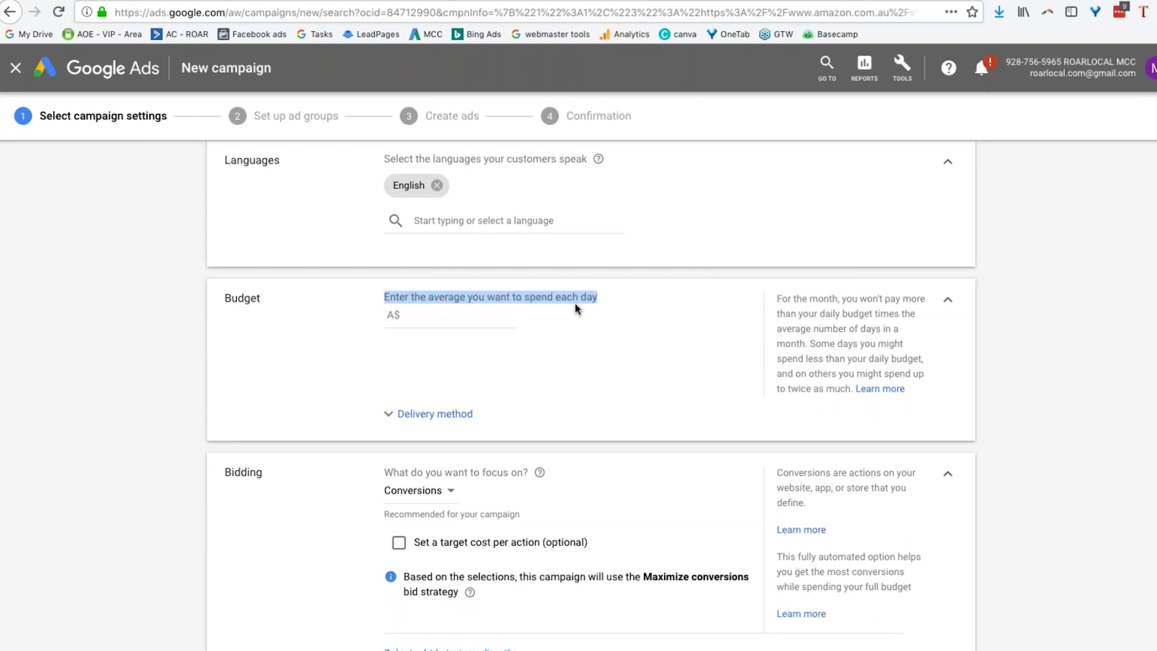
pyautogui.click(438, 316)
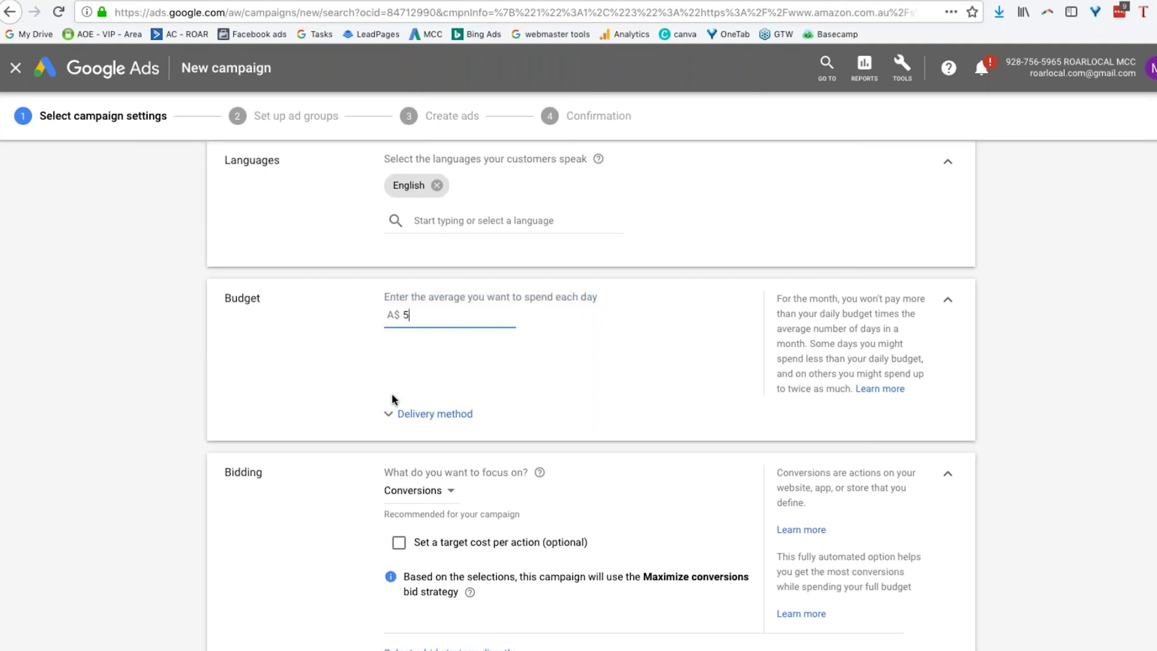
# - Expand the budget's delivery method options and compare the Standard and Accelerated choices
pyautogui.click(389, 415)
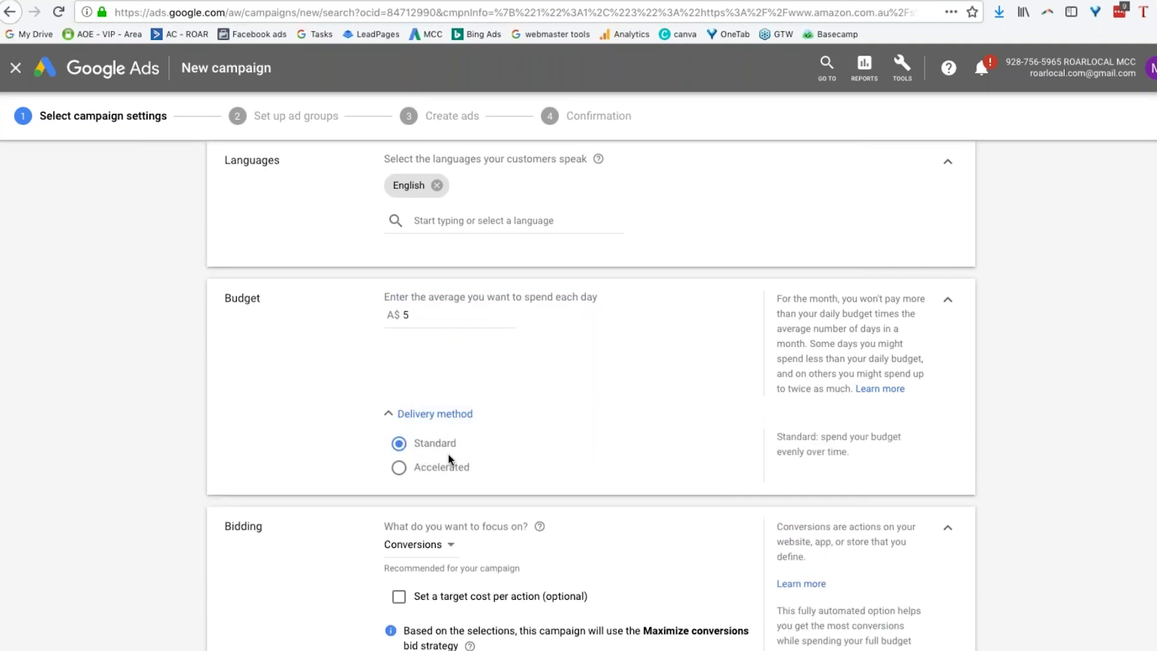
pyautogui.moveTo(460, 445); pyautogui.dragTo(414, 447)
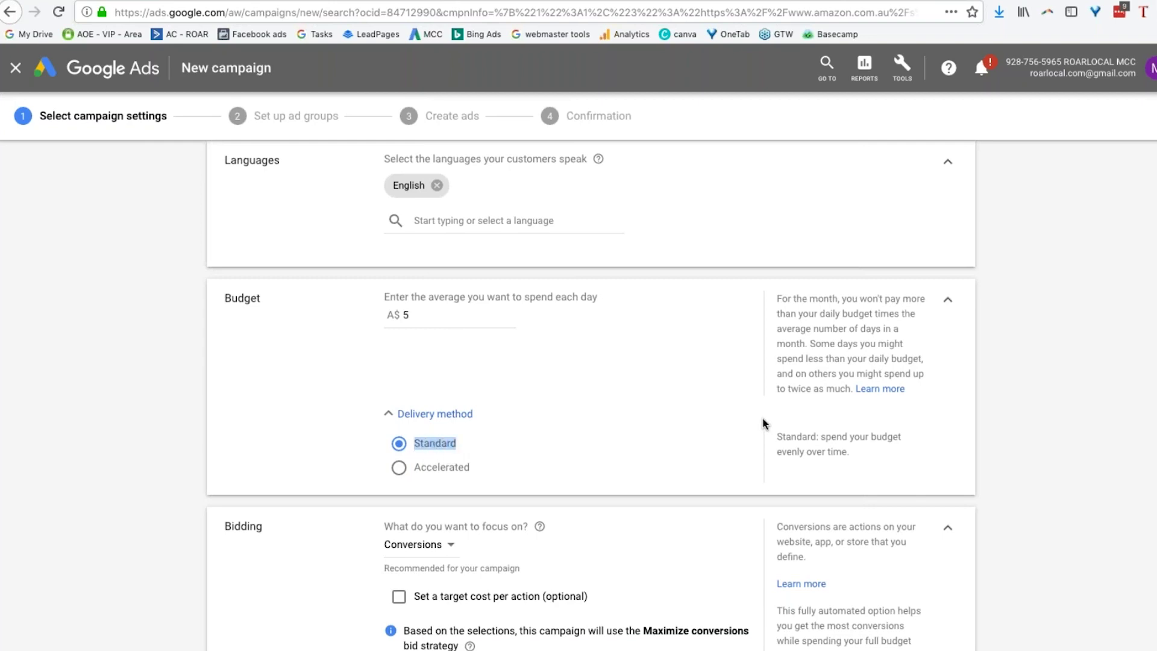
pyautogui.moveTo(471, 471); pyautogui.dragTo(414, 470)
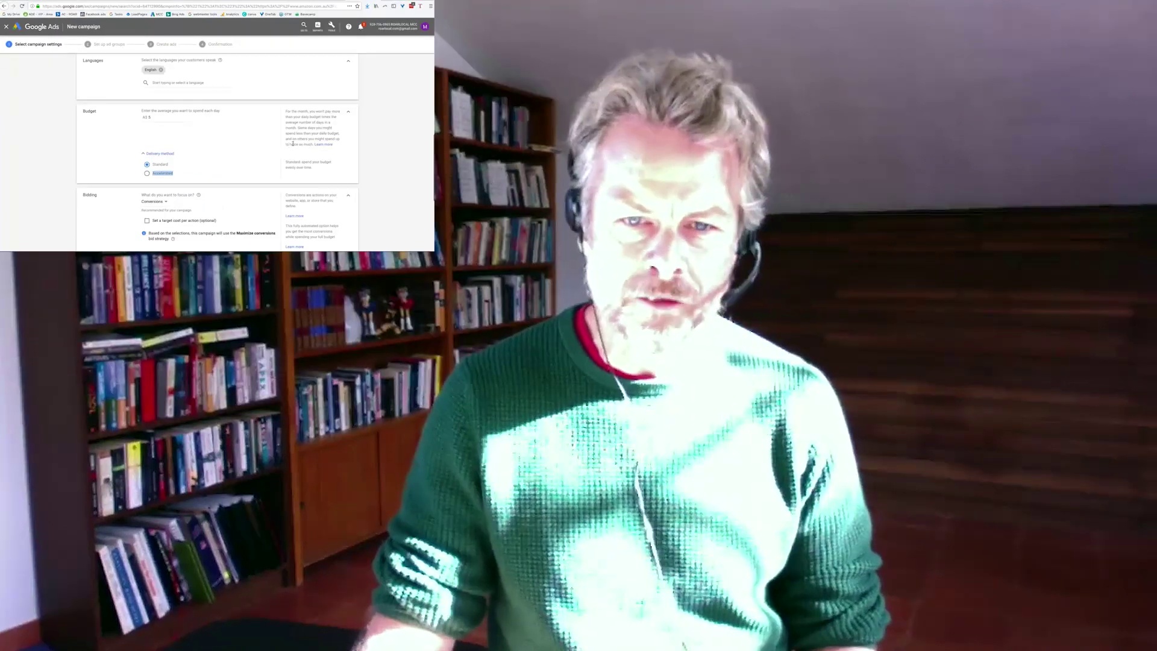
pyautogui.scroll(-3, 860, 426)
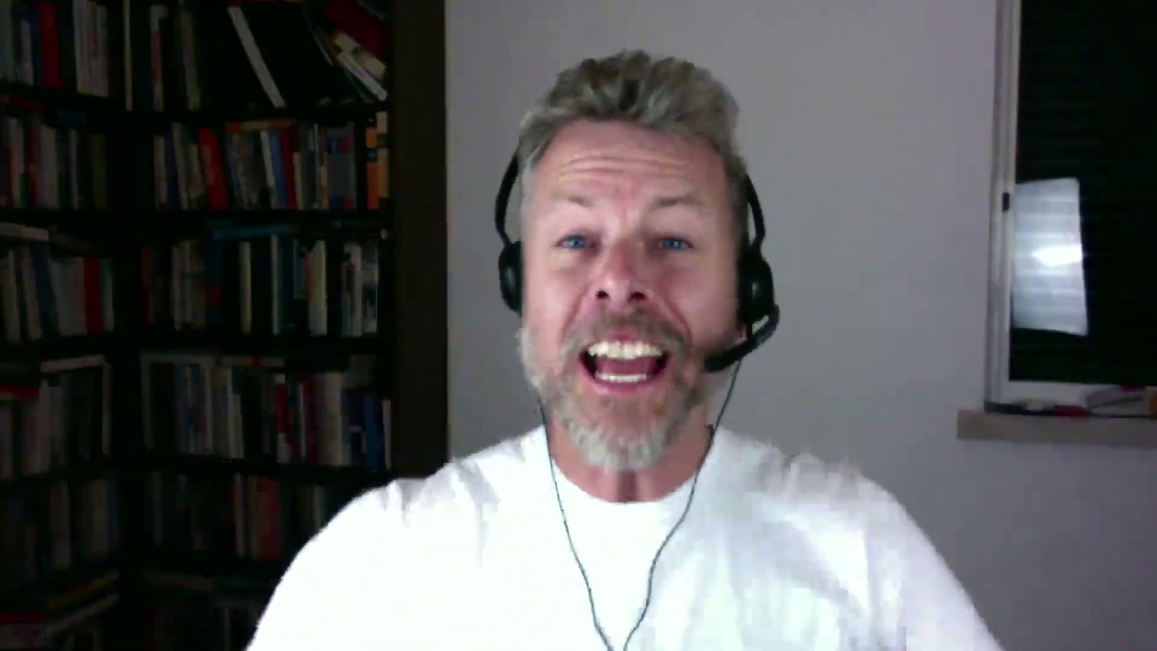